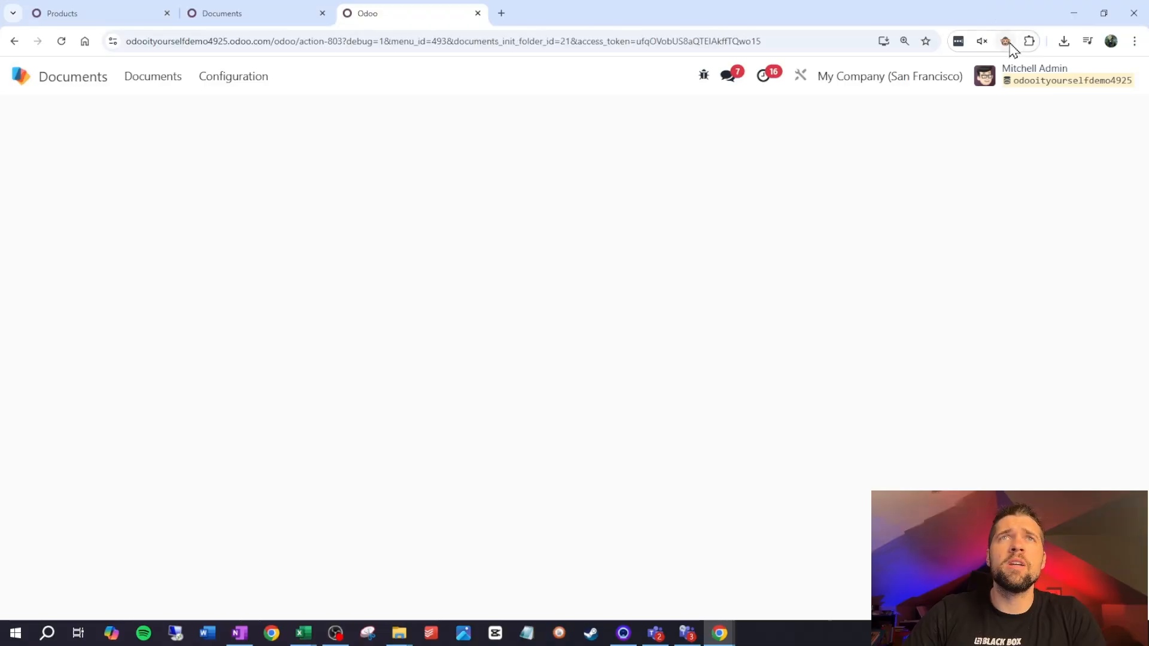
Search the apps home for "server", open the Server Actions list and start a new server action
click(18, 76)
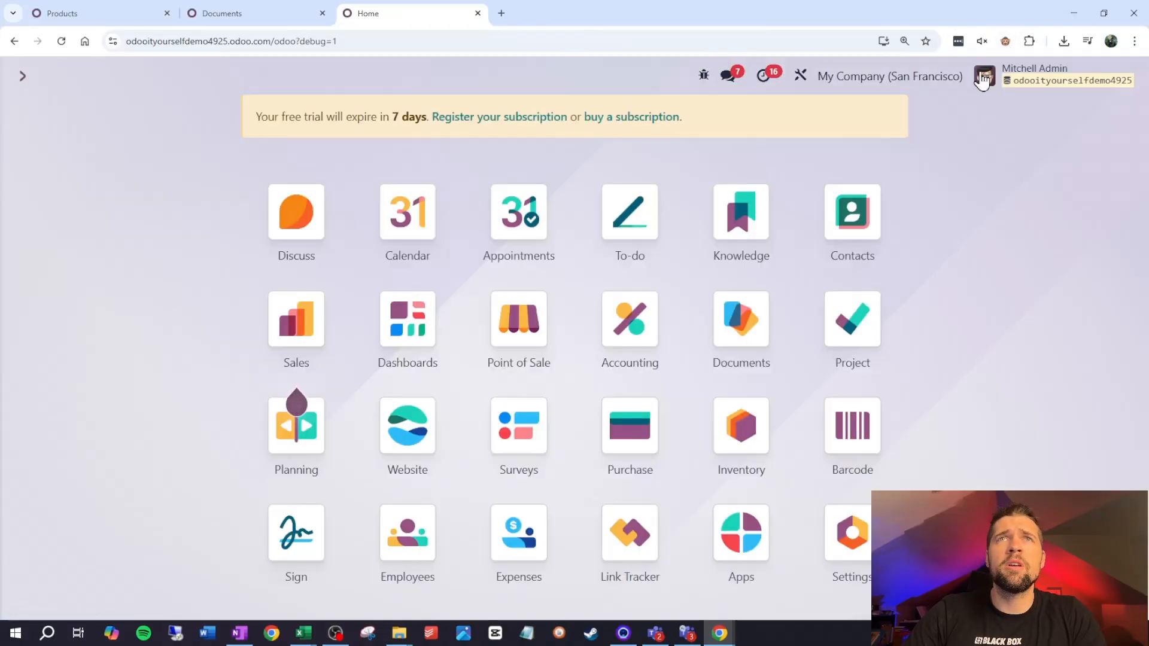
text(server)
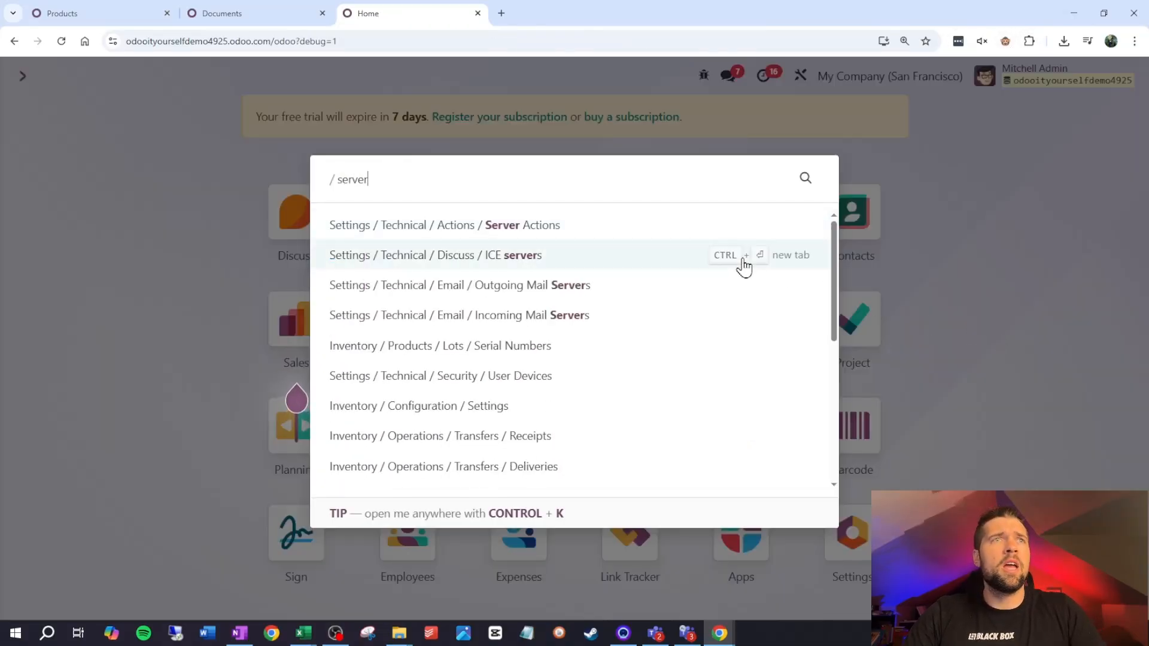
click(631, 226)
click(35, 117)
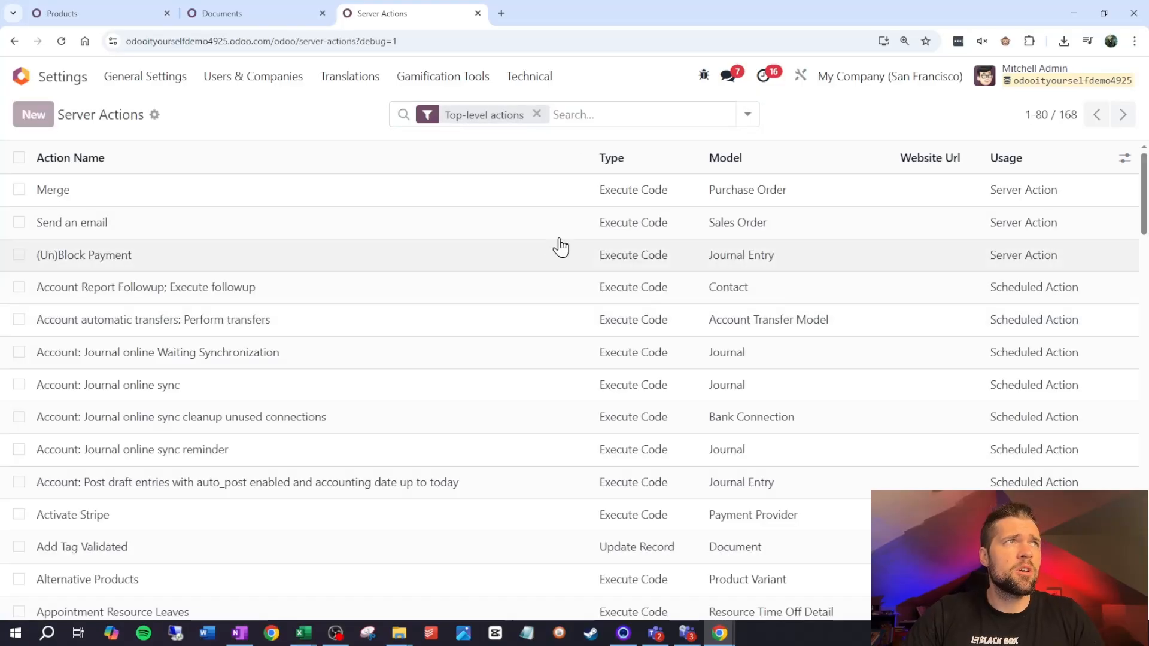
Name the new server action "Transfer Product Images"
drag(293, 236, 5, 222)
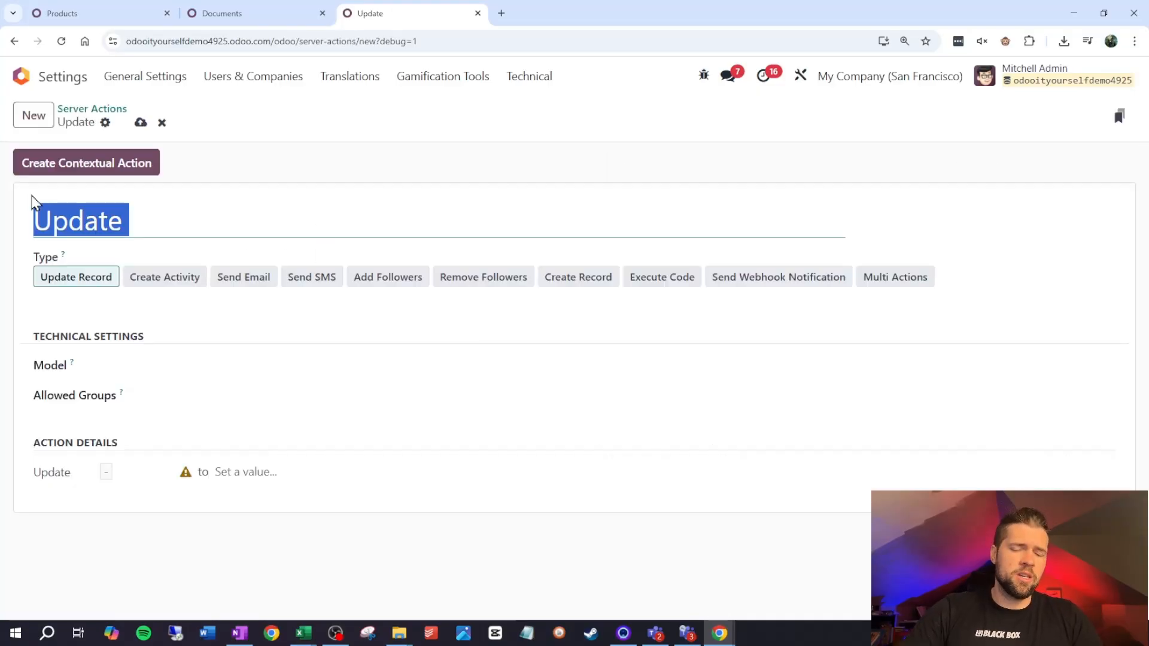
text(Tr)
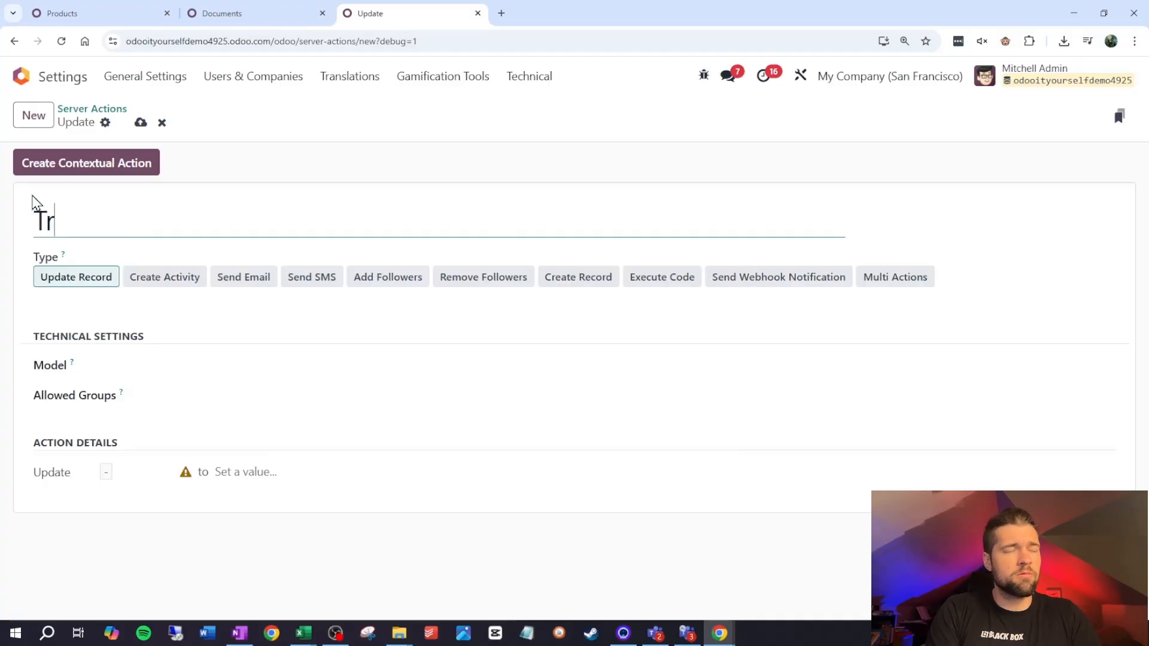
text(ansfer Product I)
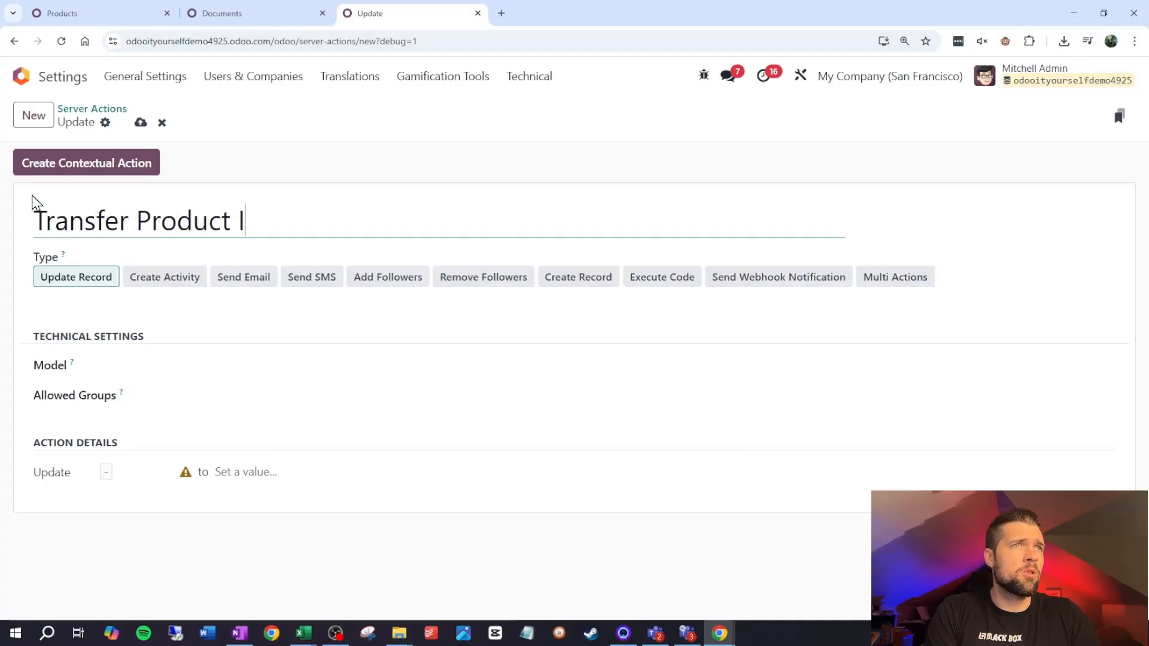
text(mages)
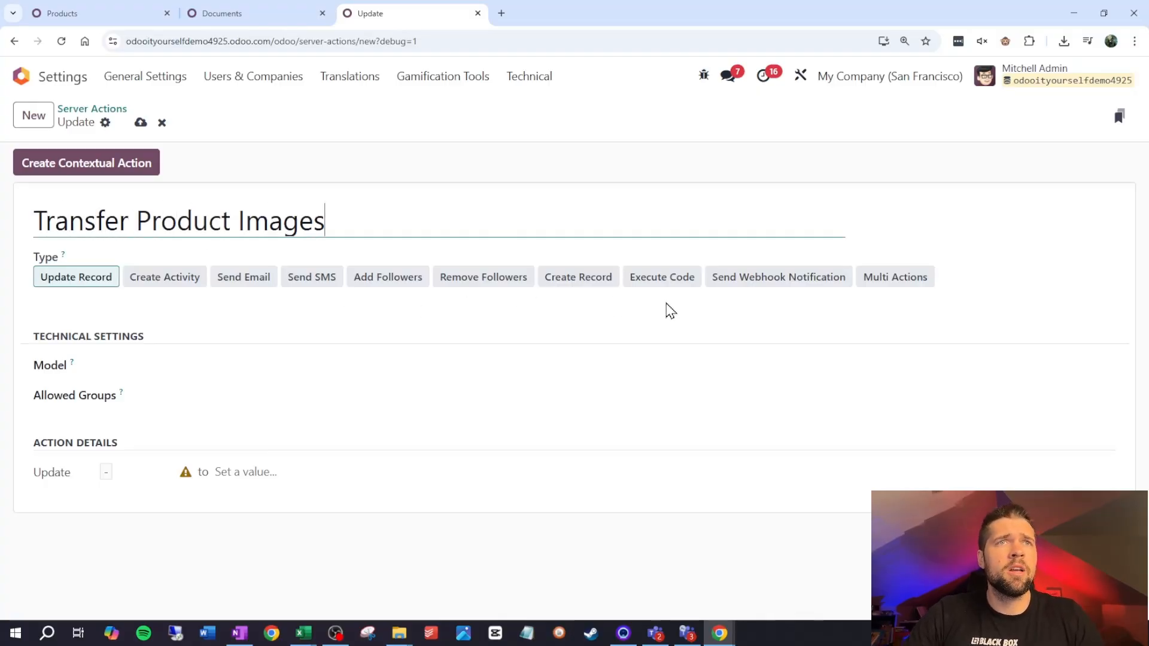
Set the server action's type to Execute Code and its model to Document
click(676, 280)
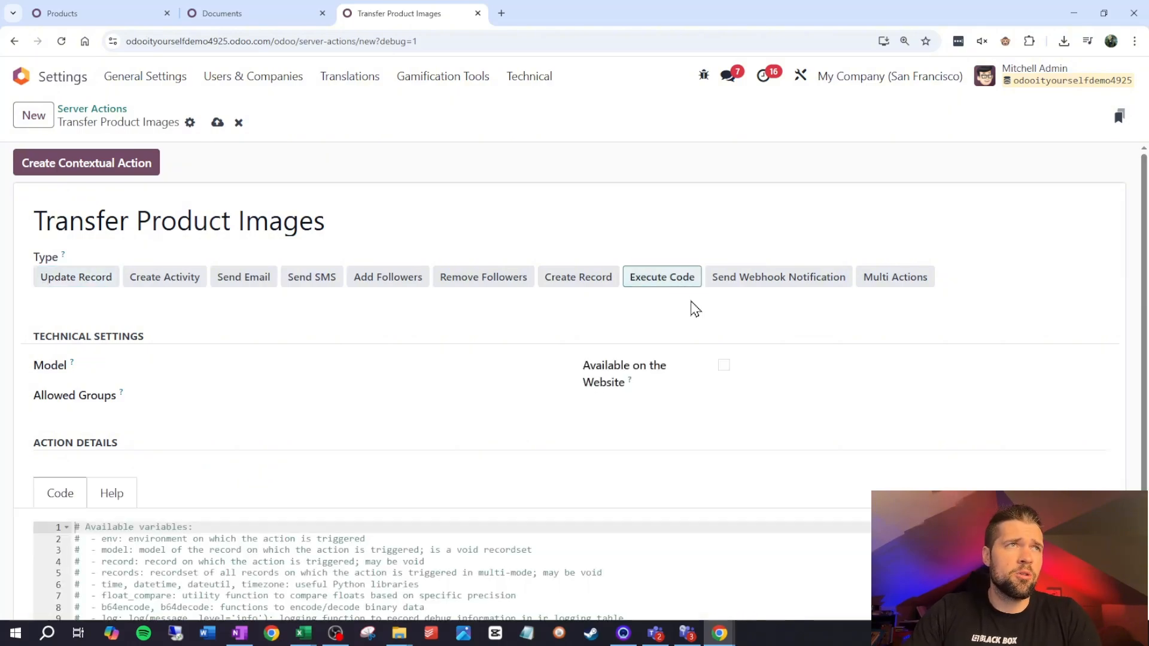
click(208, 369)
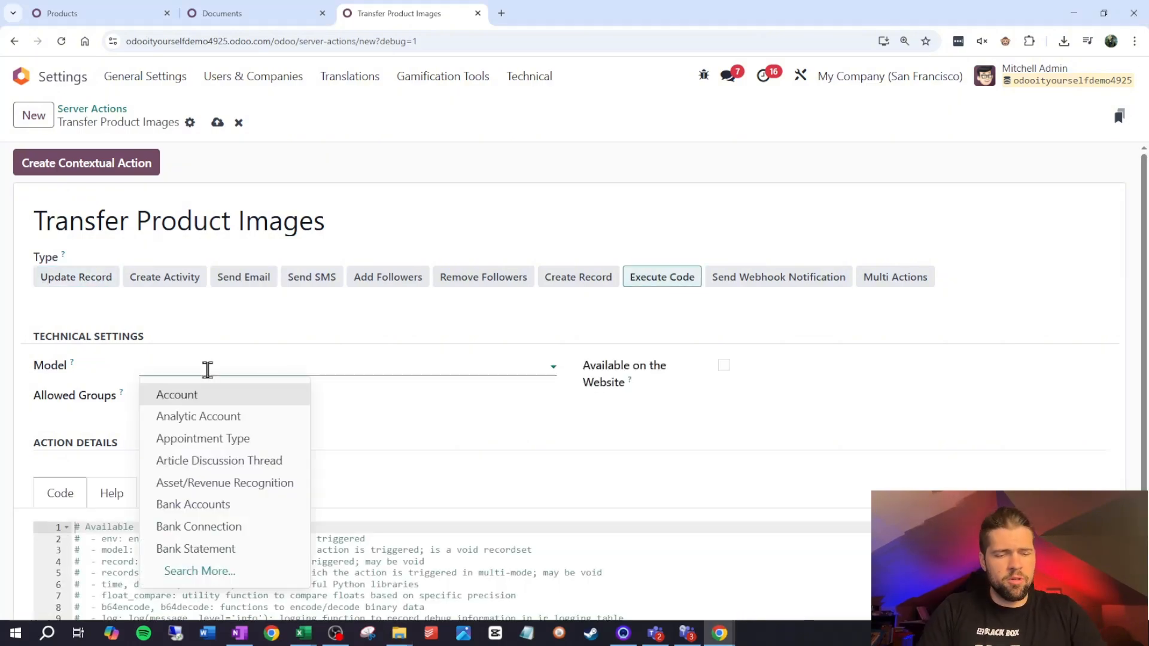
text(documents)
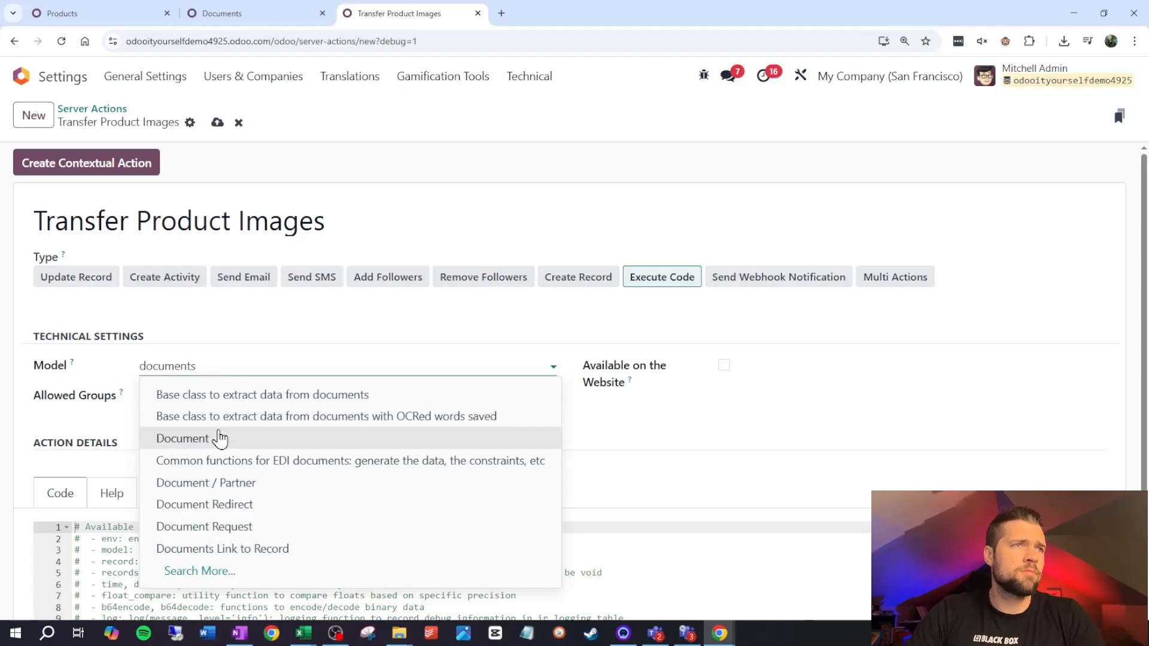
click(225, 440)
Replace the default code comments with the Python script that loops over records and matches each file name to a product
scroll(226, 442, down, 2)
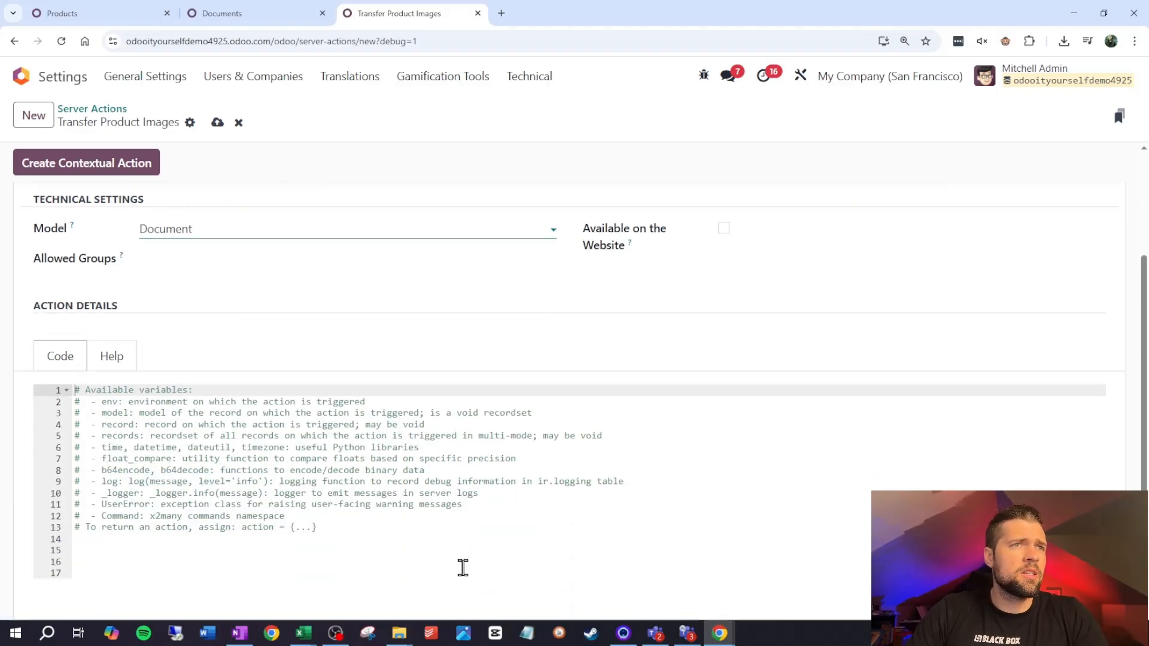
drag(462, 566, 6, 385)
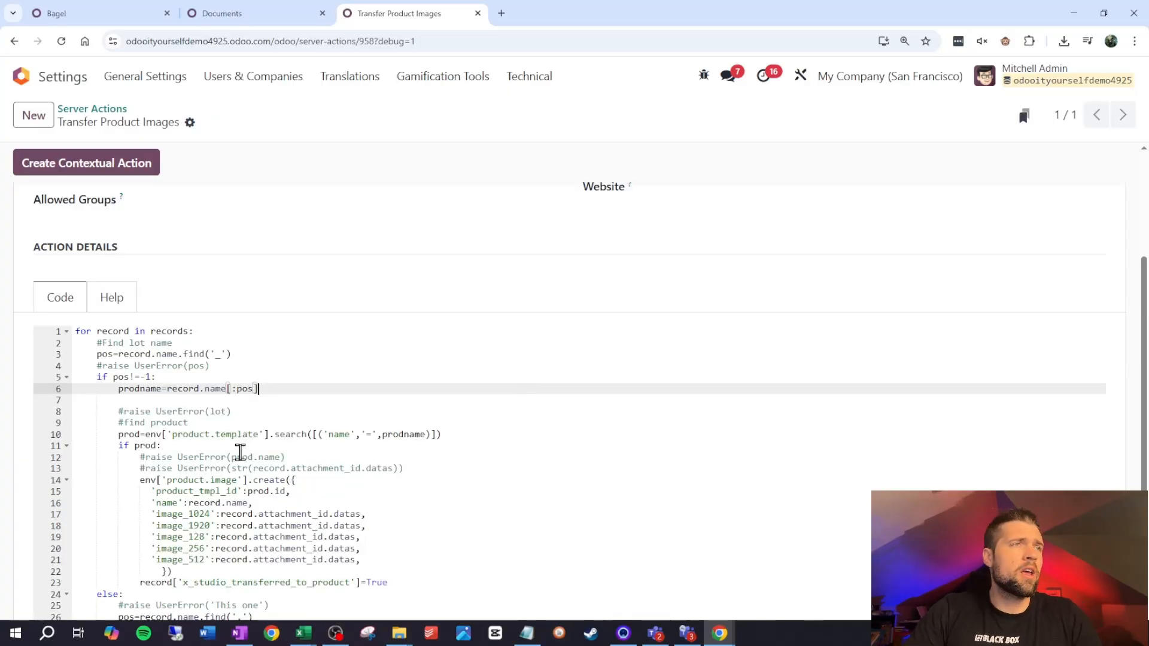
key(ctrl+plus)
key(ctrl+plus)
key(ctrl+plus)
key(ctrl+plus)
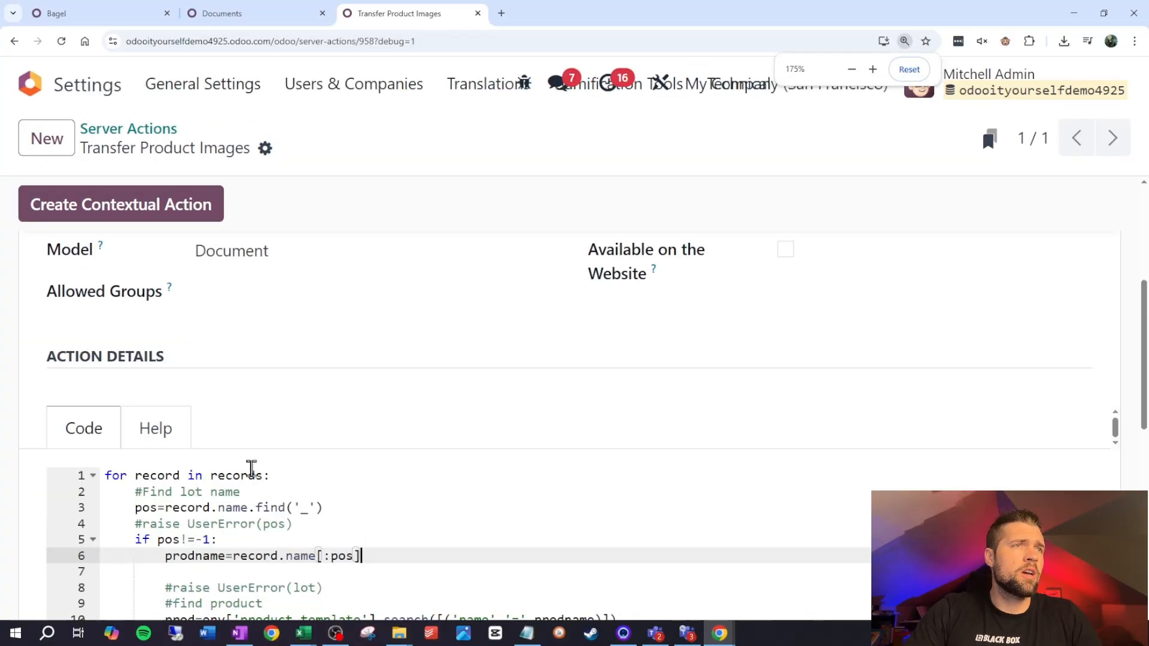
Clear the selection of all image documents in the Products folder of Documents
scroll(458, 443, down, 1)
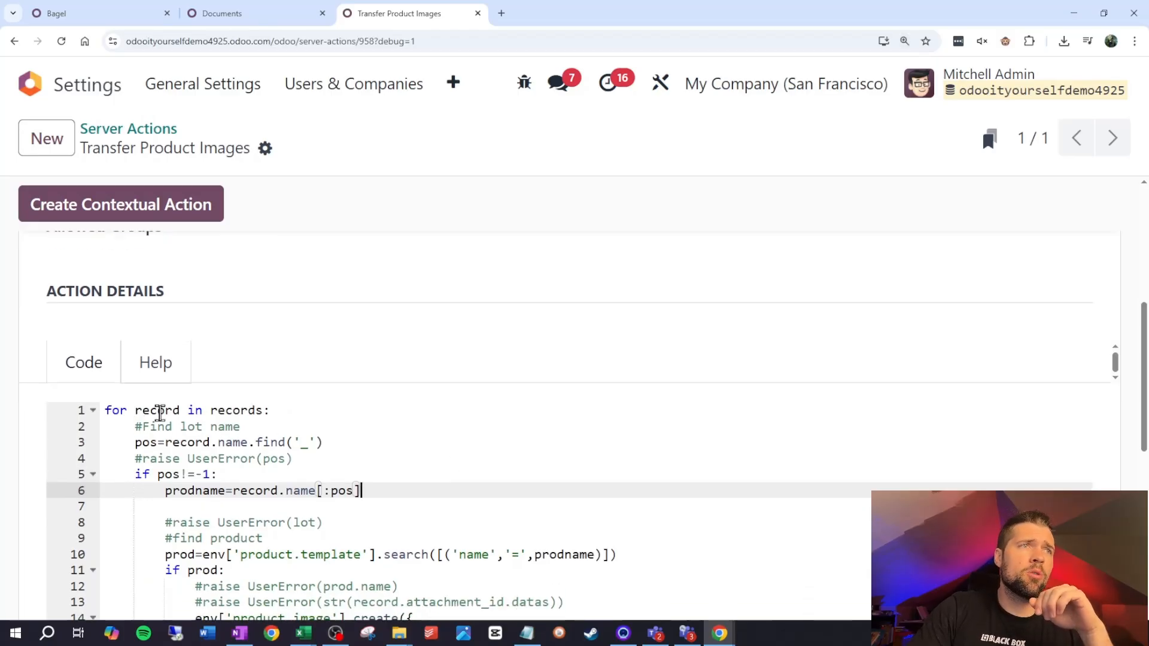
click(293, 14)
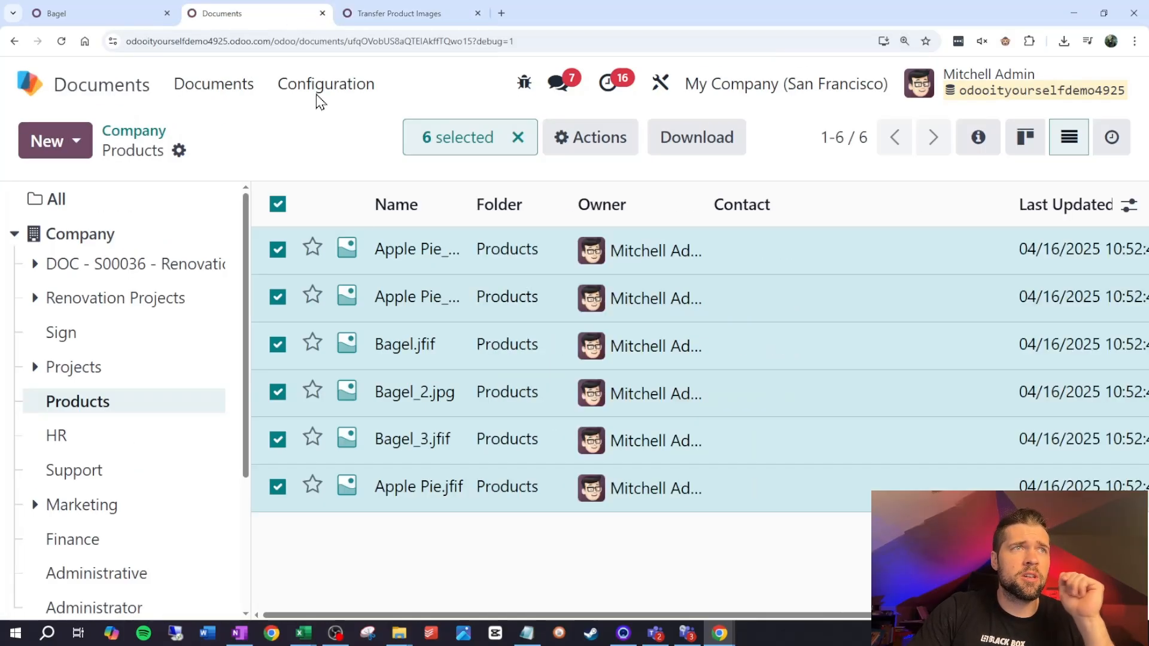
click(280, 204)
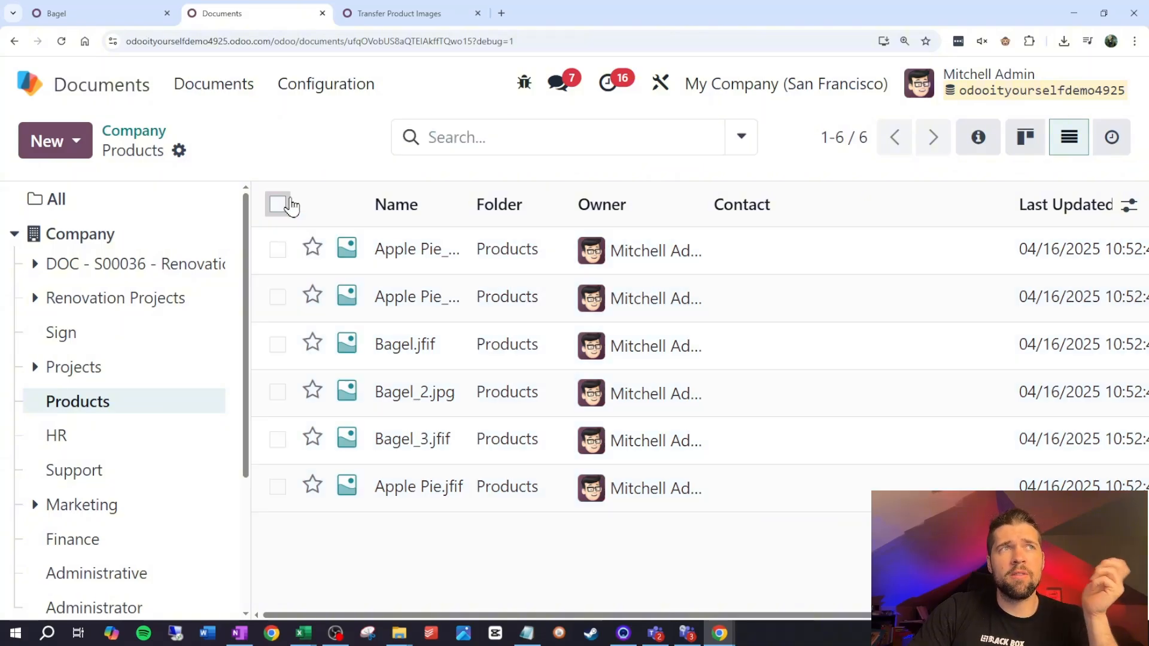
Examine the script's underscore search in record names, and widen the Name column of the Products documents list to show full file names
click(360, 12)
scroll(389, 335, down, 2)
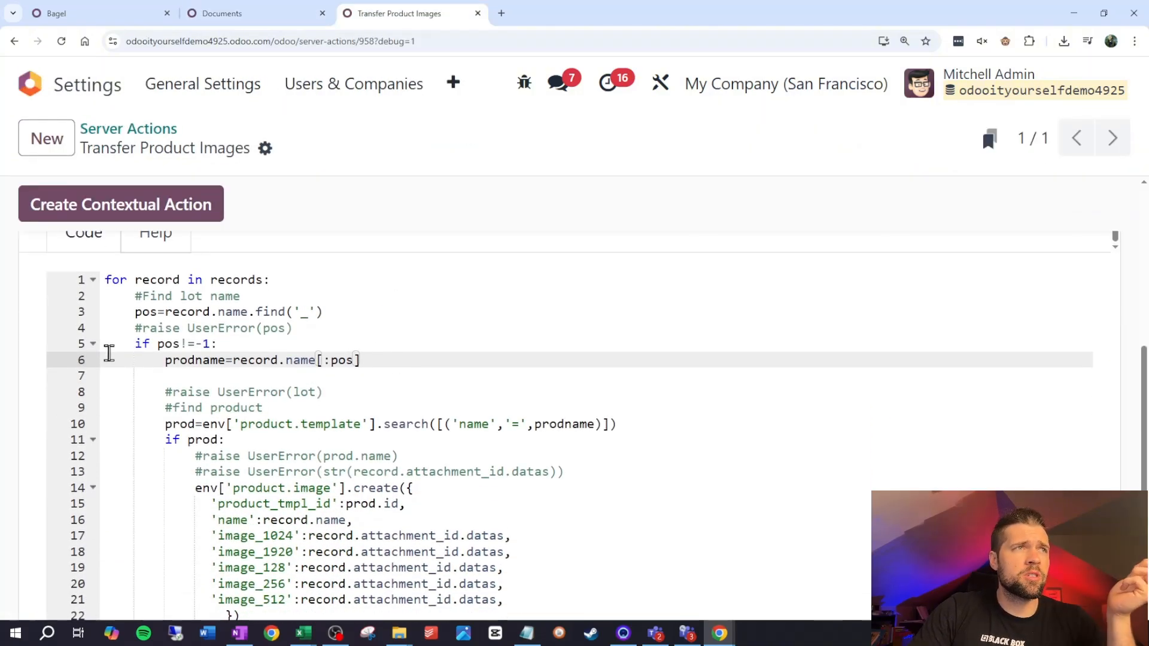
double_click(152, 312)
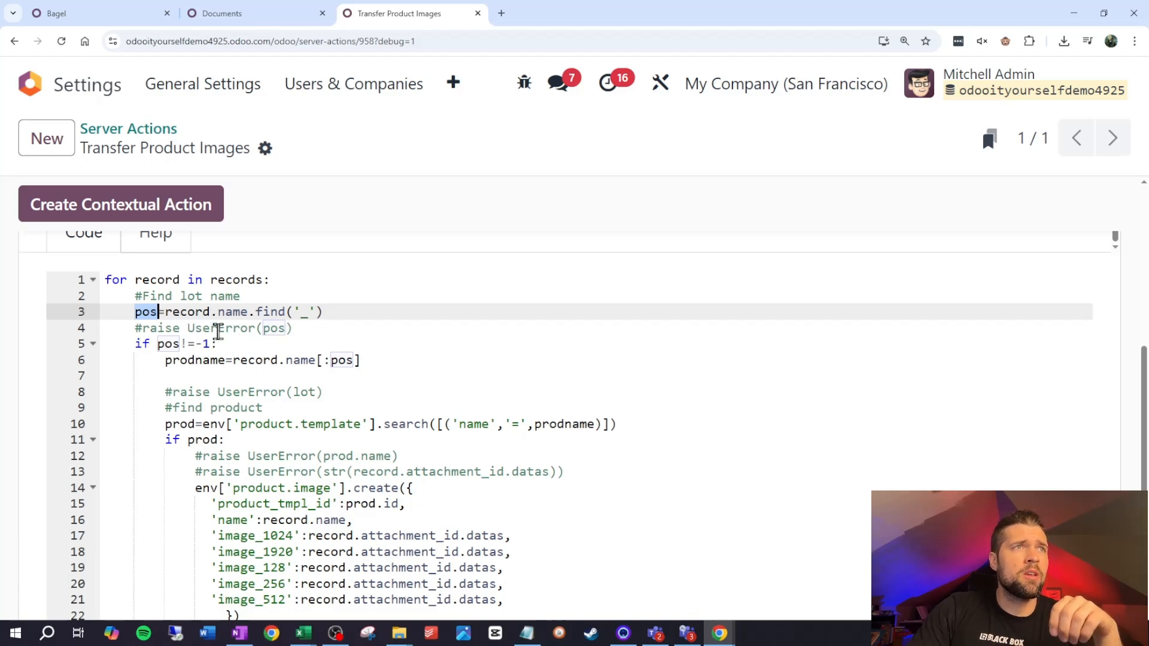
click(247, 12)
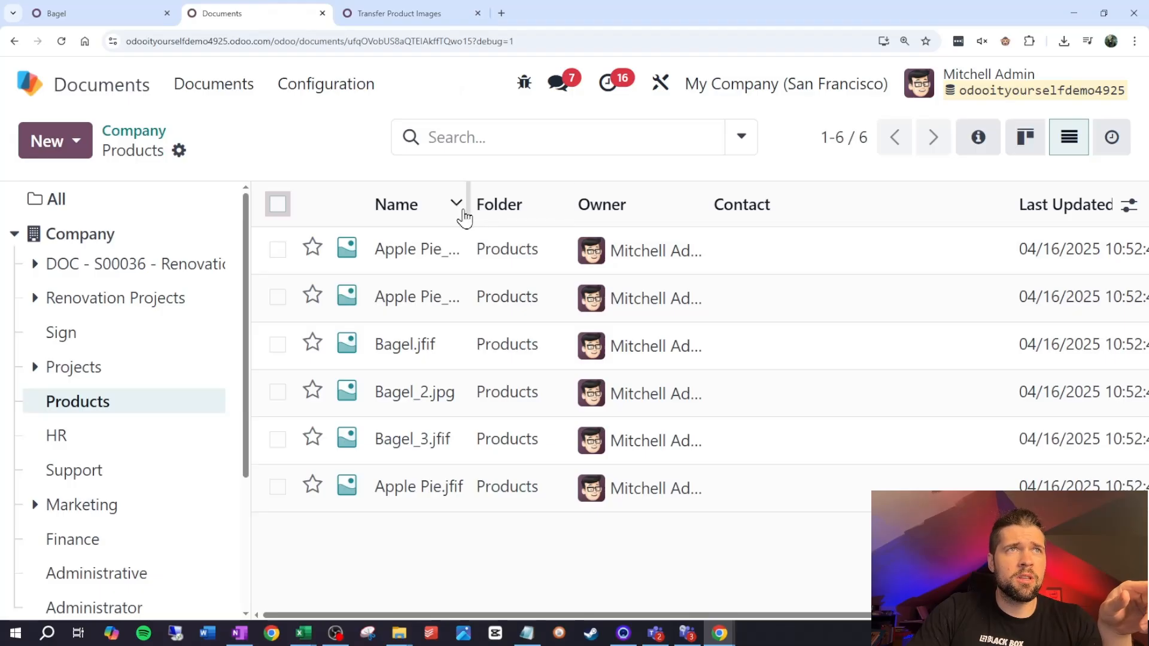
drag(468, 217, 545, 205)
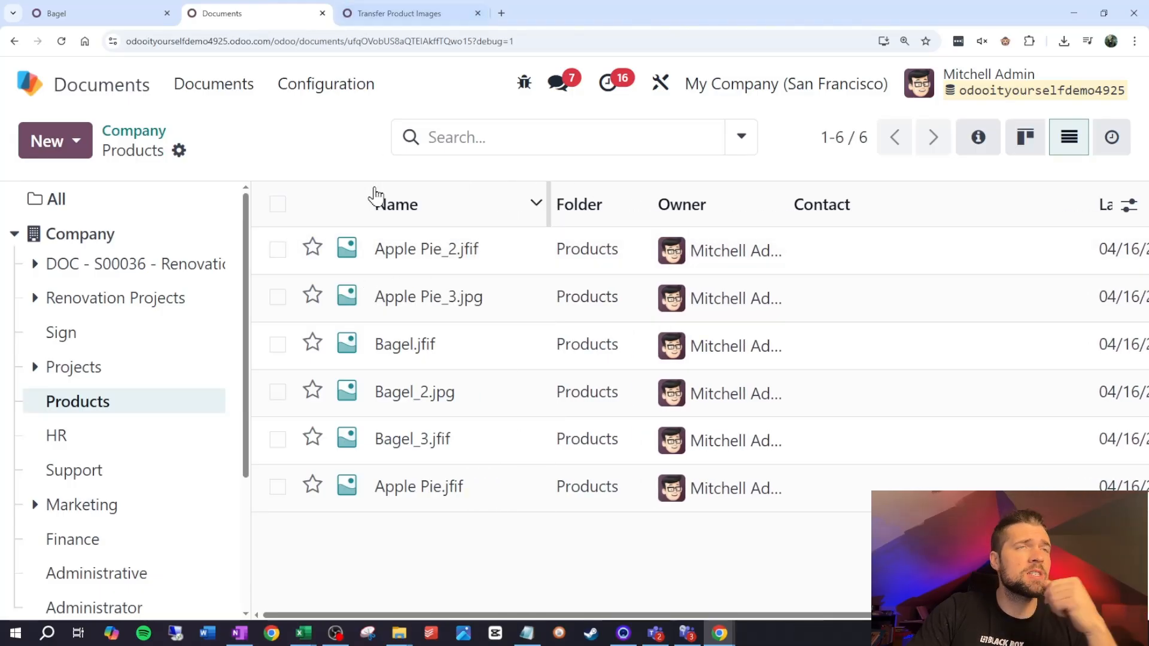
Examine how the script derives prodname from the file name and searches product.template for a matching name
click(381, 16)
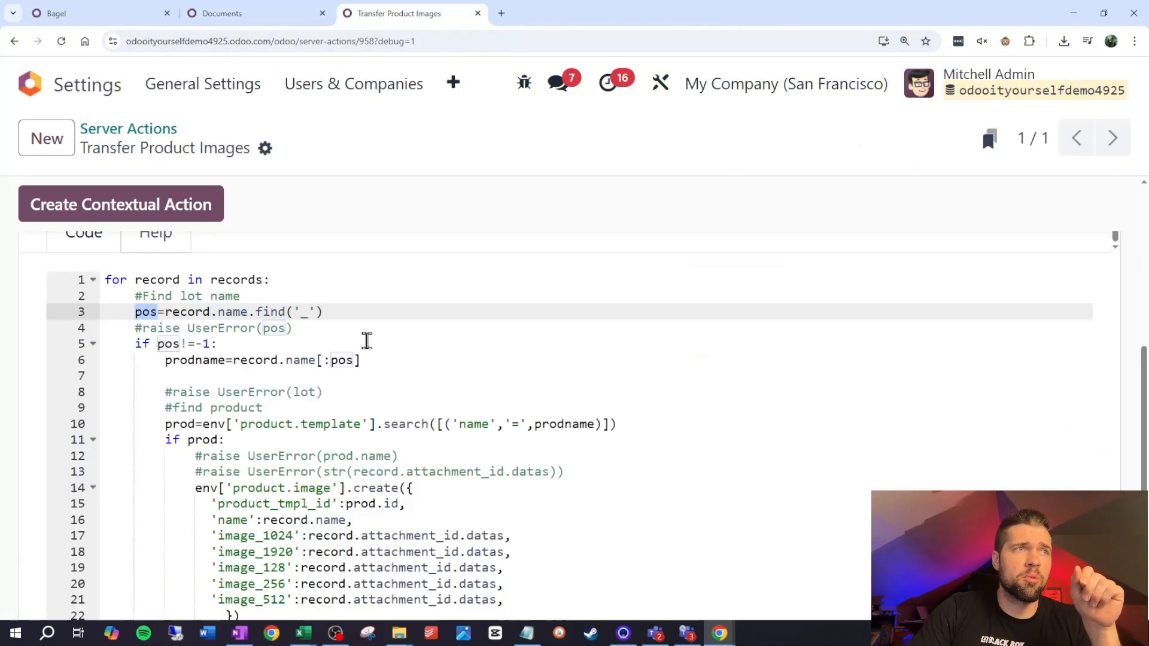
drag(172, 362, 227, 366)
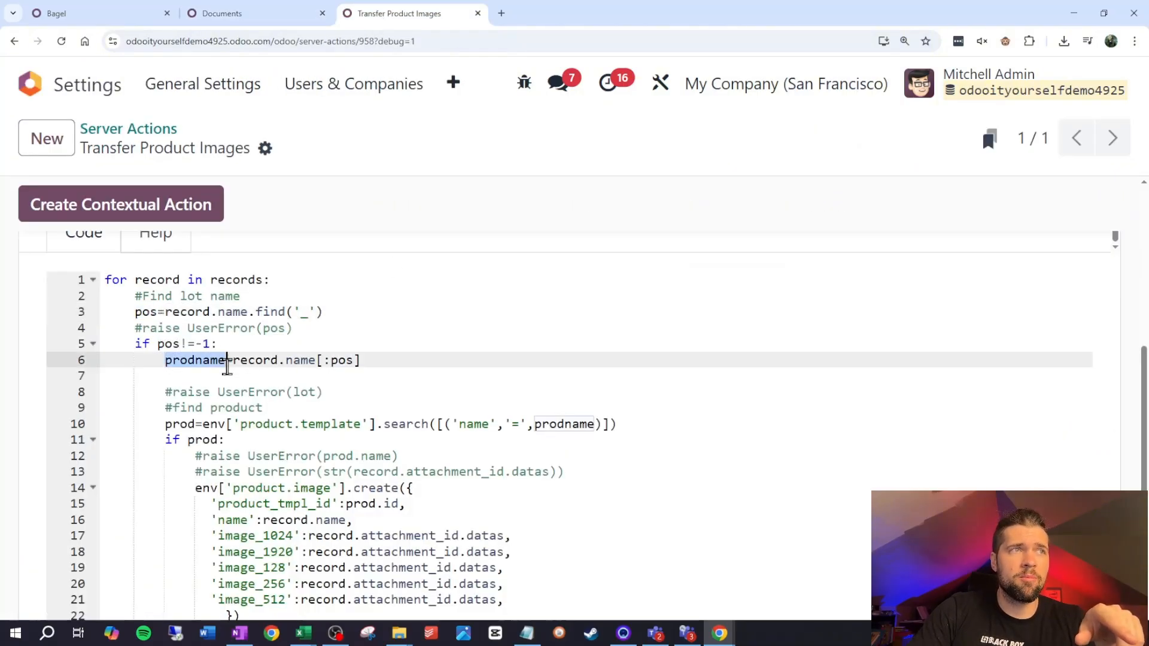
scroll(279, 346, down, 2)
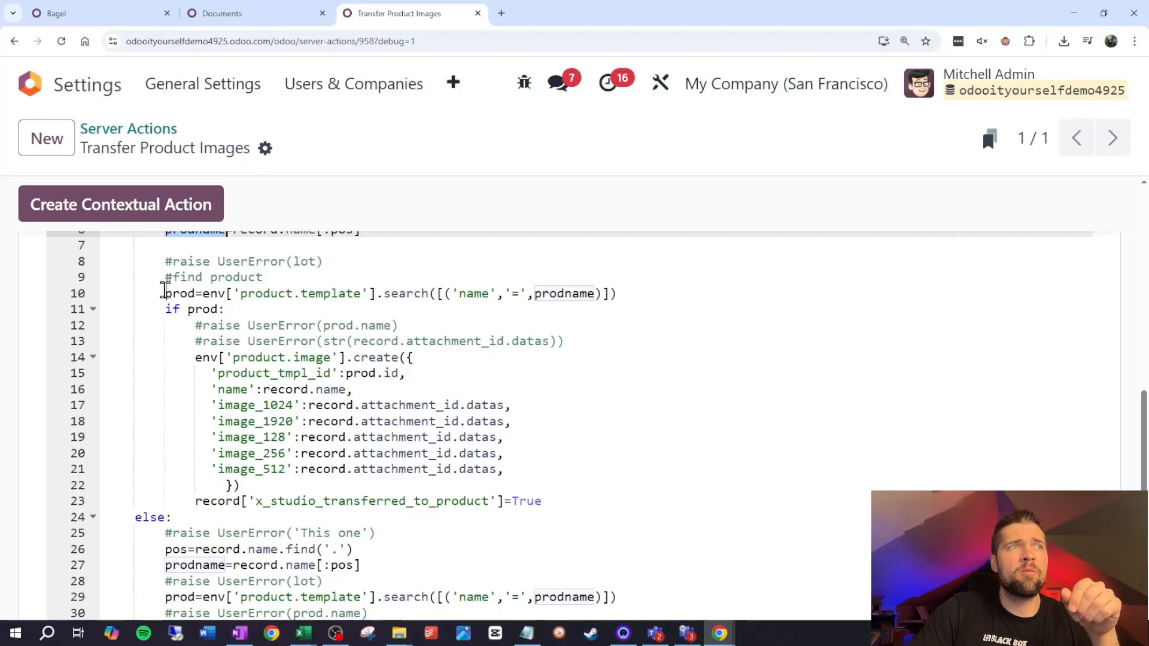
drag(240, 294, 362, 294)
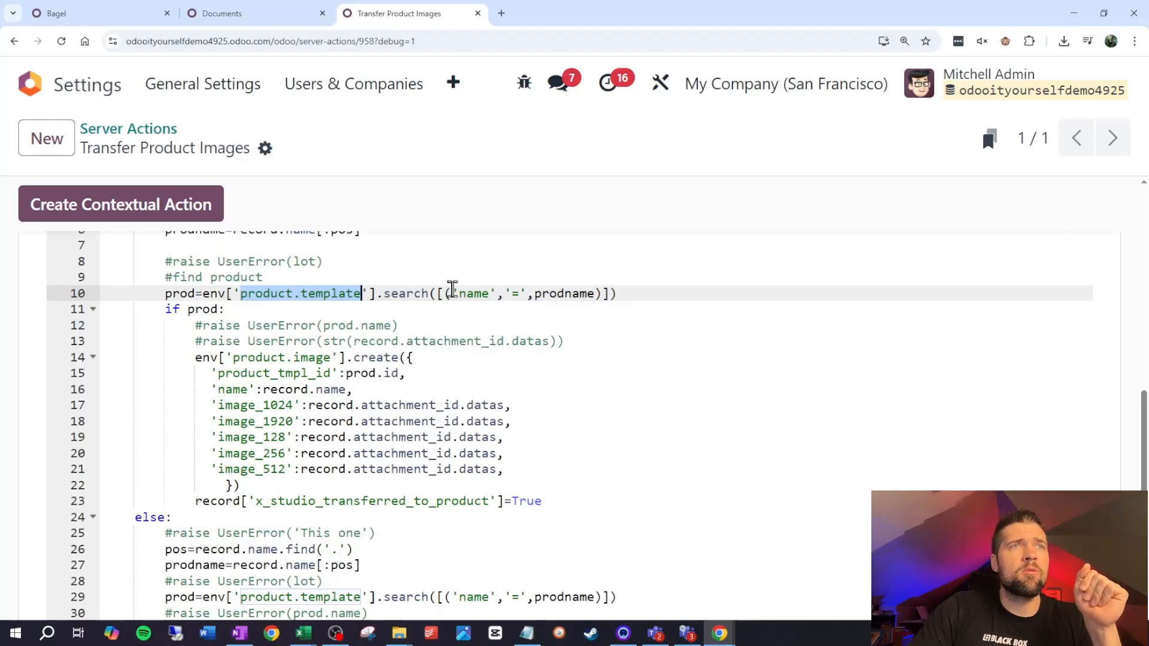
click(474, 294)
double_click(473, 294)
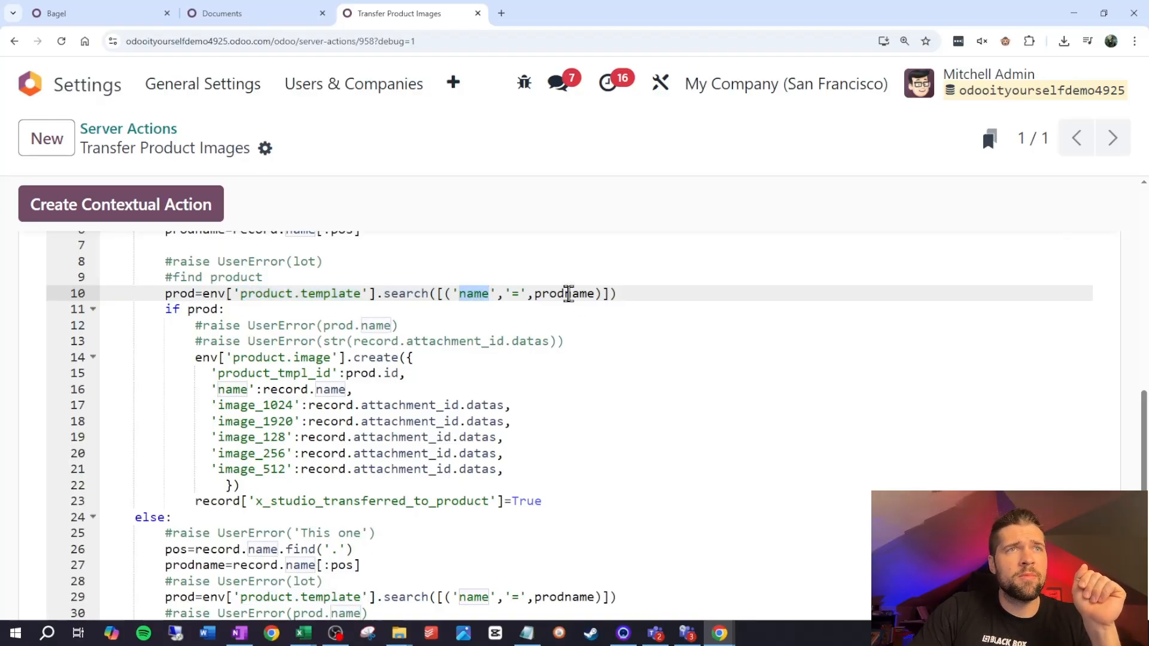
double_click(566, 294)
click(390, 320)
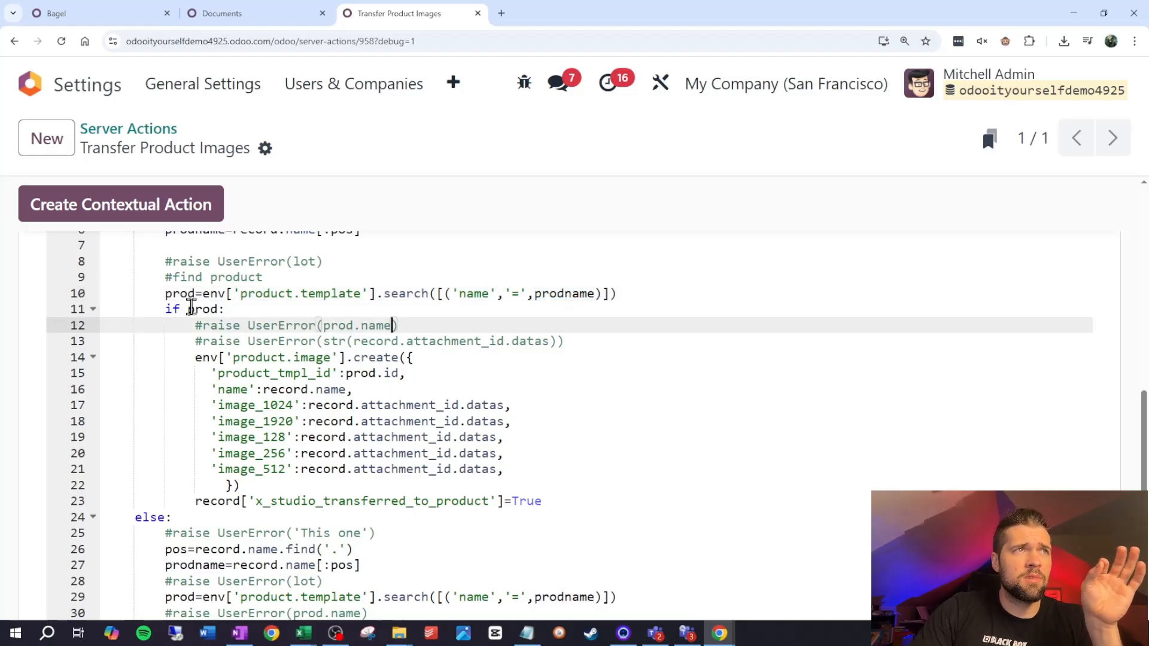
Inspect the eCommerce Media section of the Bagel product as the target of the script's extra images
scroll(188, 307, down, 1)
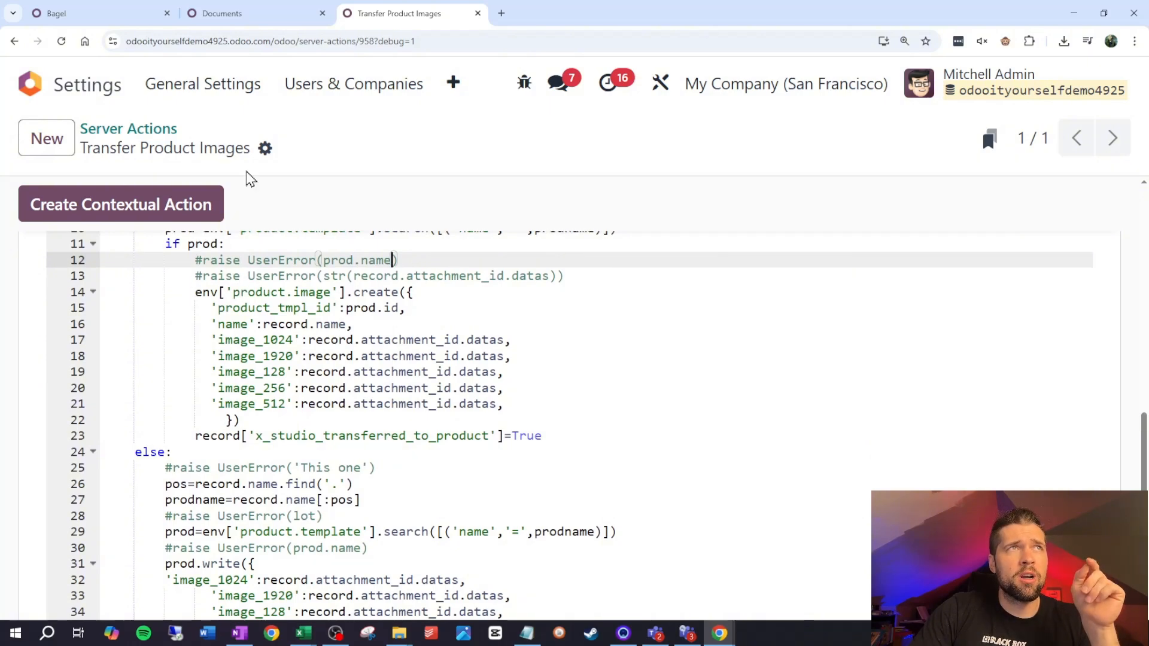
click(139, 13)
scroll(226, 273, down, 2)
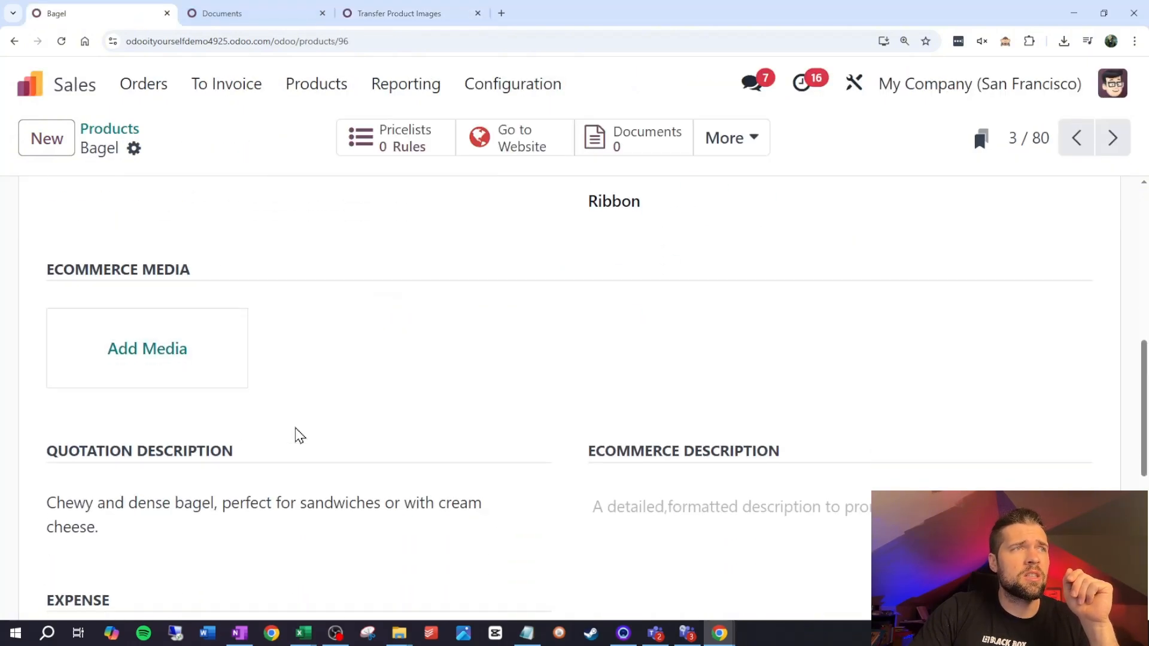
Review the script's product.image creation block, its else branch writing the main product image, and the x_studio_transferred_to_product flag
click(347, 10)
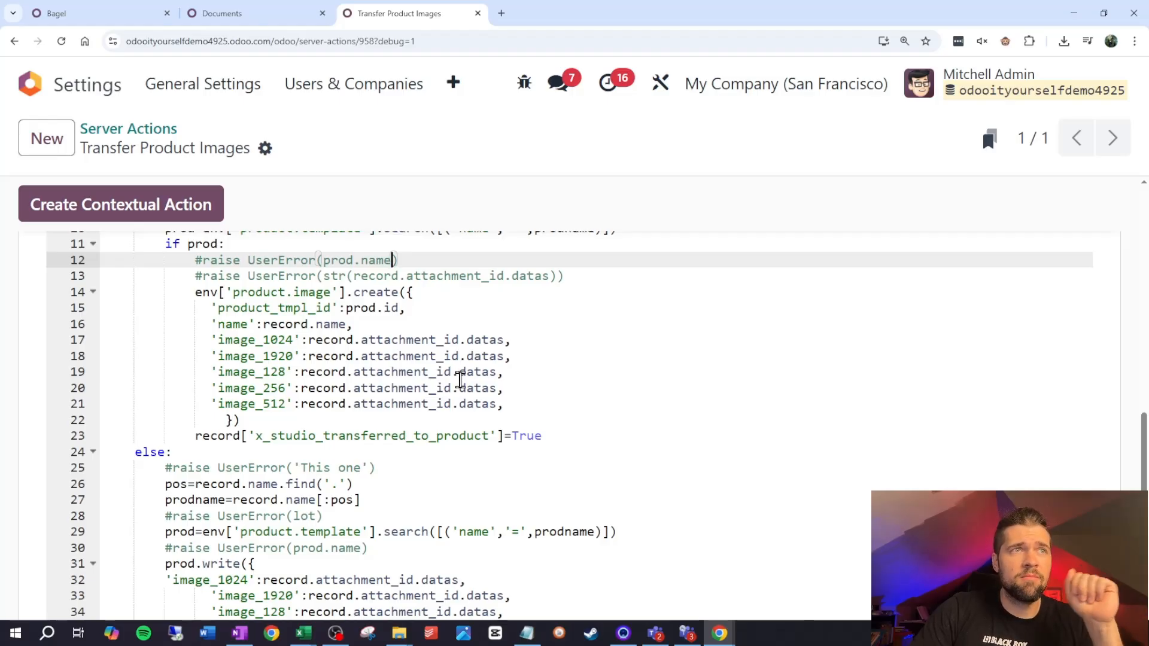
scroll(460, 379, up, 3)
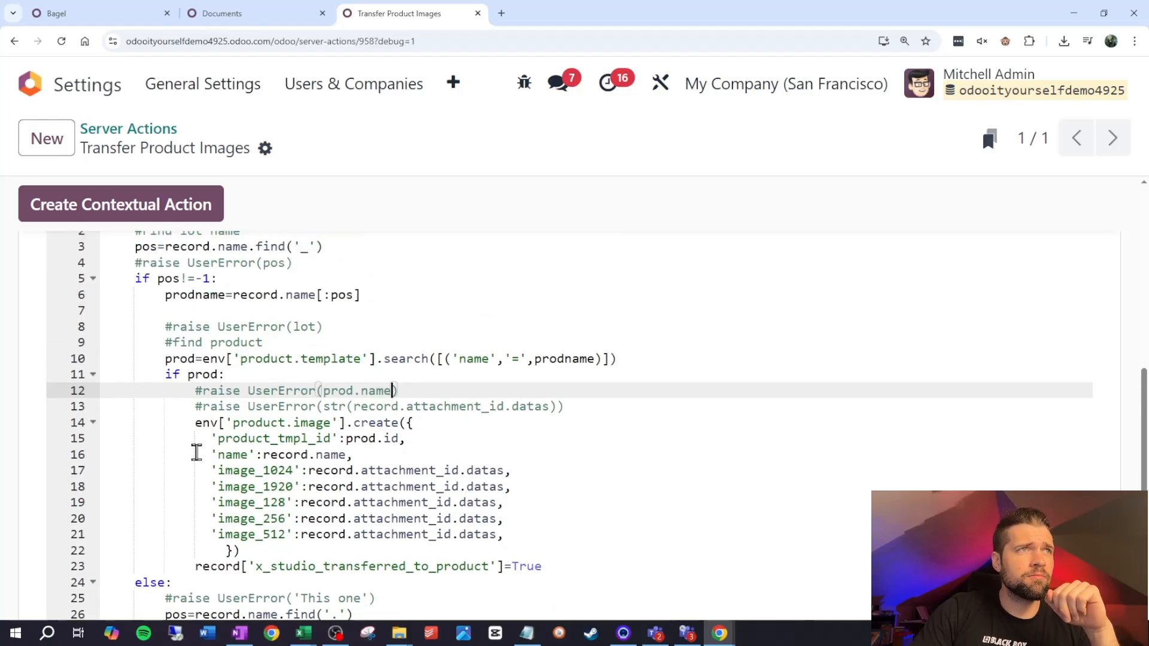
scroll(259, 322, down, 5)
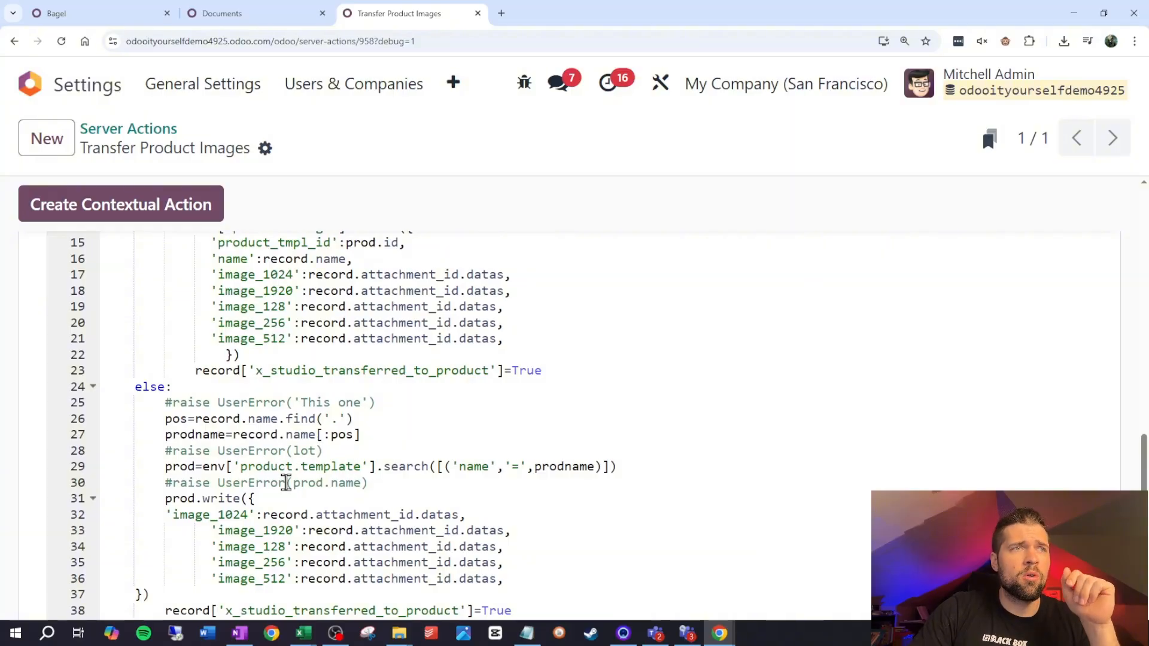
scroll(289, 449, down, 2)
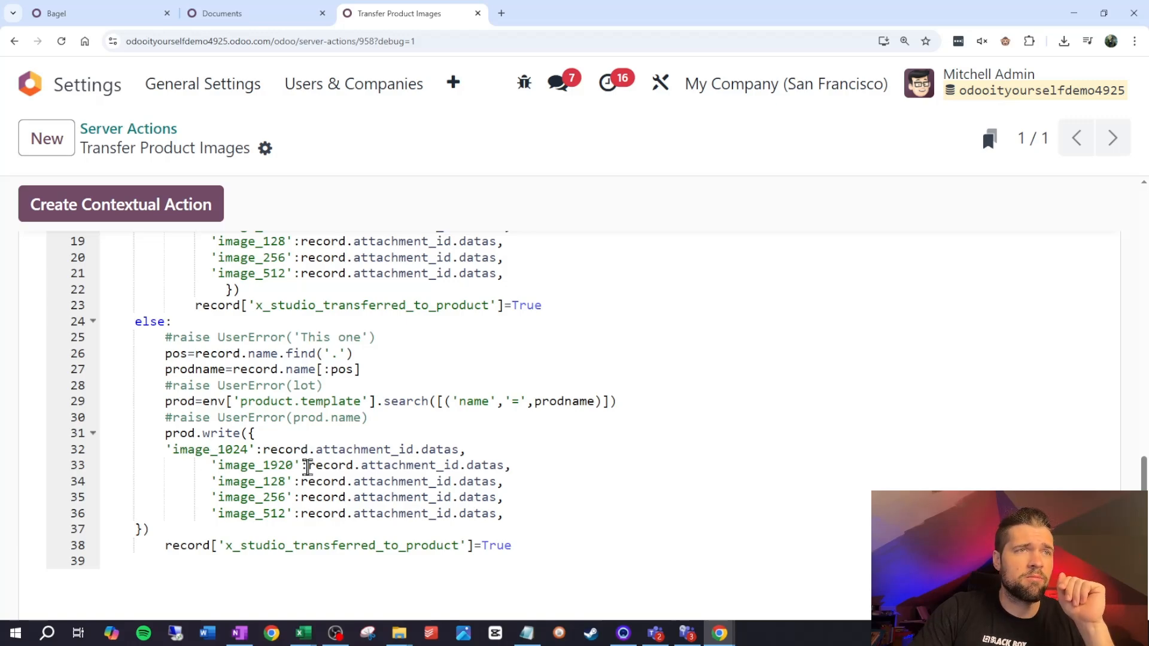
scroll(138, 437, up, 2)
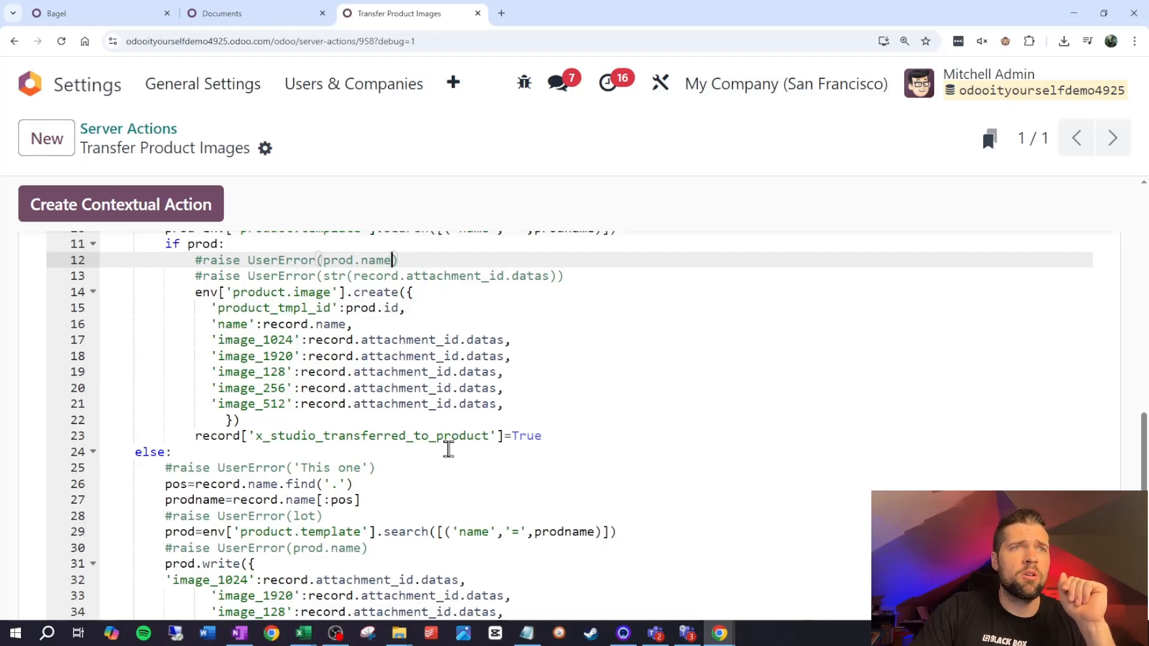
Check the transferred checkbox column for the image documents in the Products folder
click(287, 13)
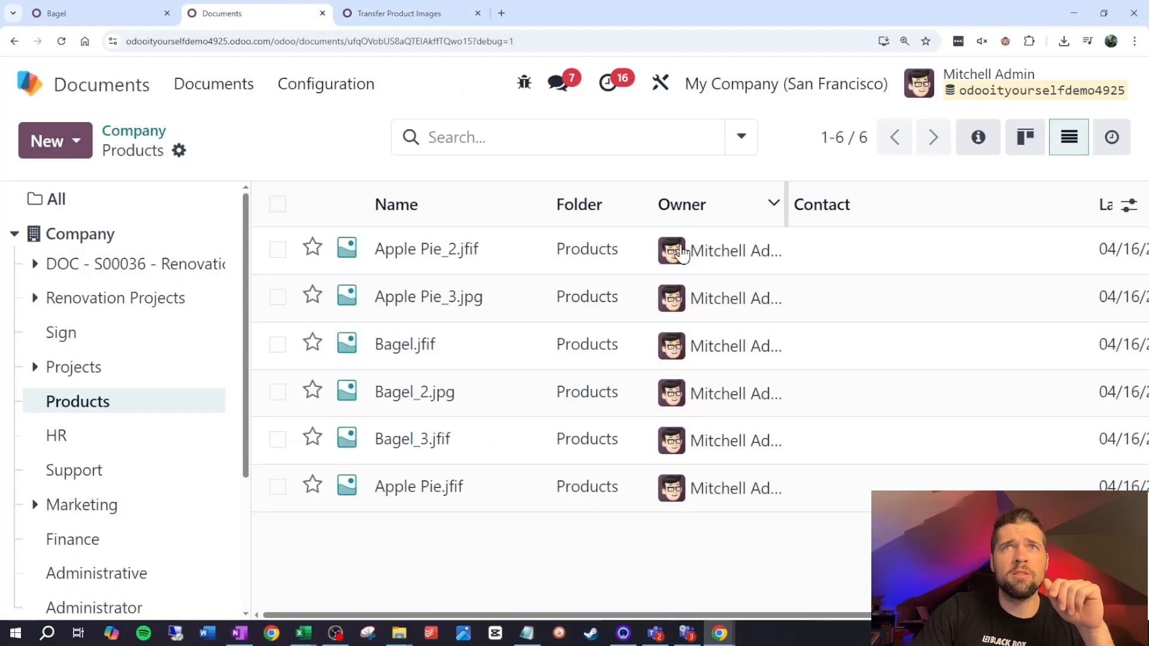
key(ctrl+minus)
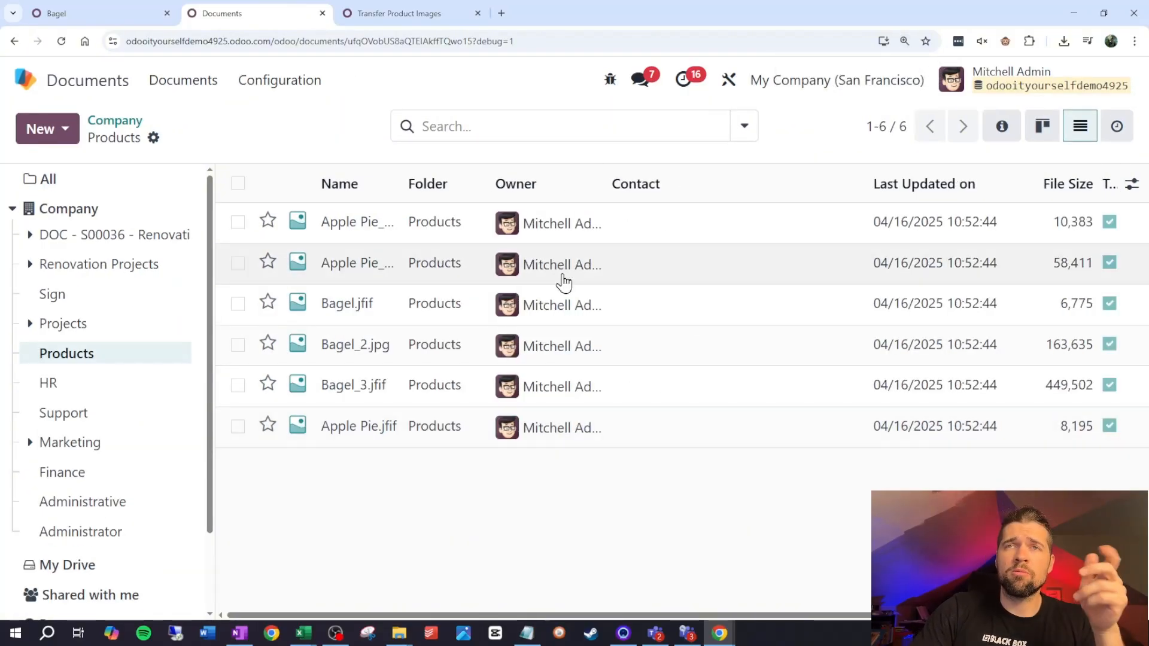
Refresh the Products folder and run the Transfer Product Images action on all its image documents, clearing the selection at the end
click(395, 13)
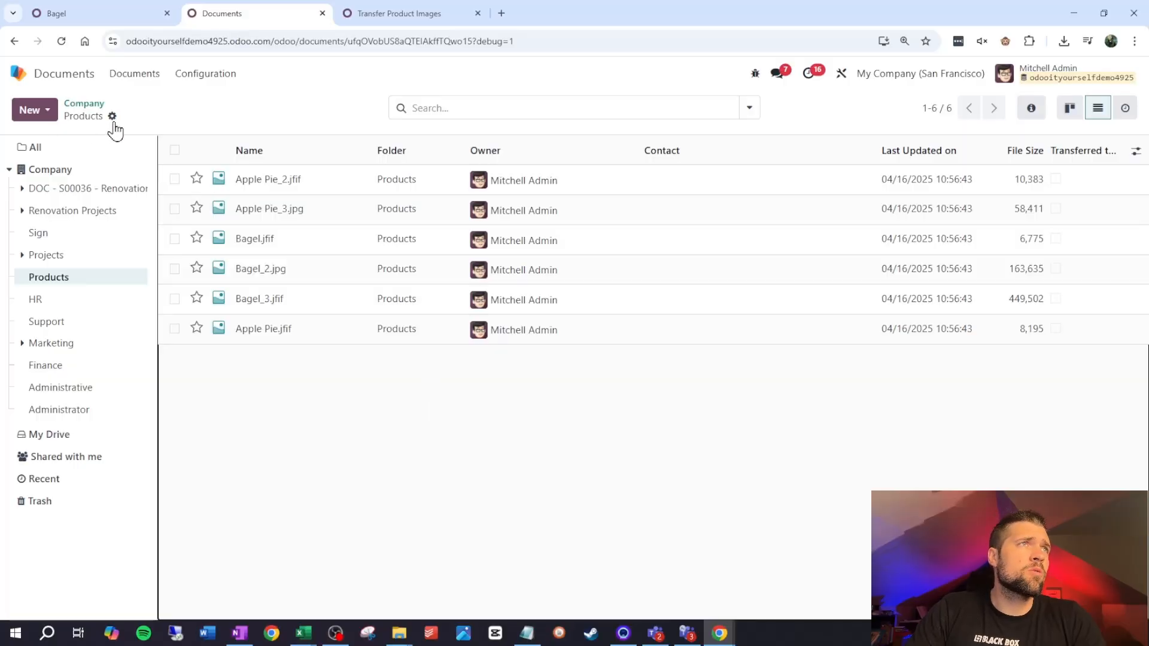
click(61, 40)
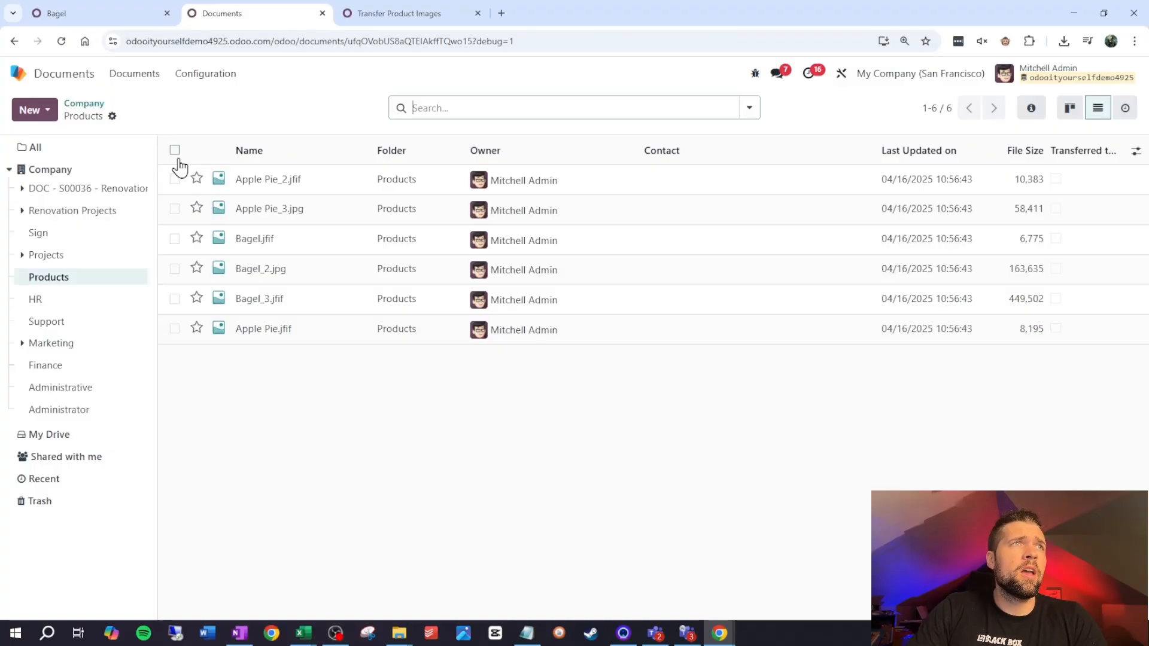
click(178, 157)
click(607, 111)
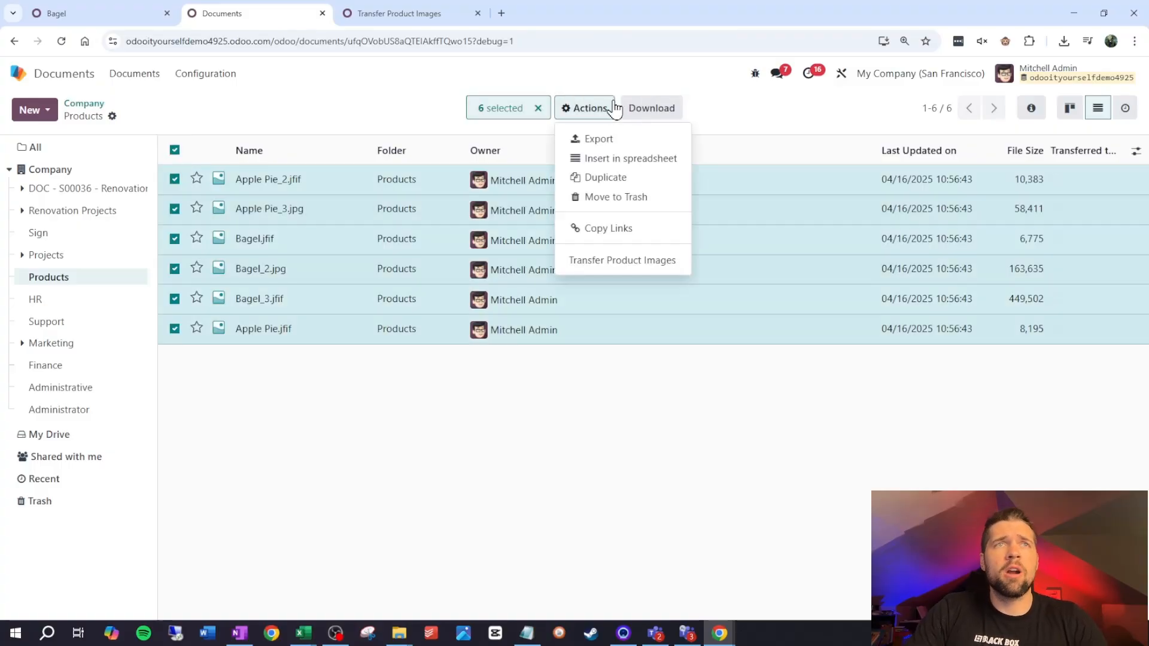
click(619, 263)
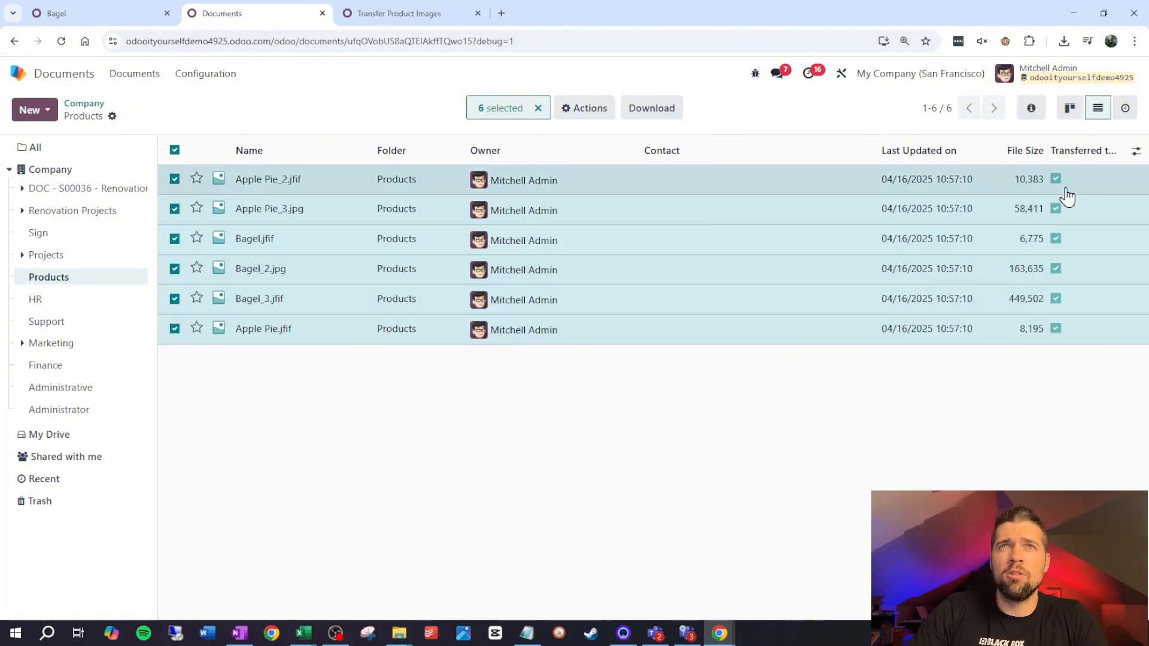
click(512, 525)
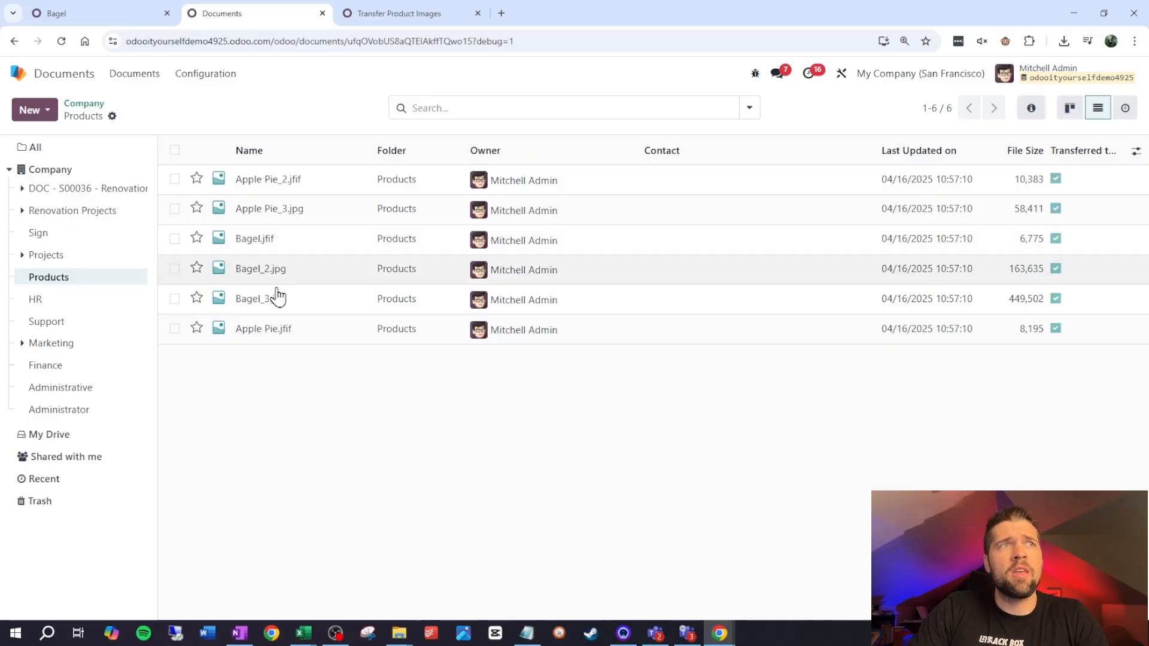
Reload the Bagel product and check its main image and the eCommerce Media images in its sales settings
click(56, 13)
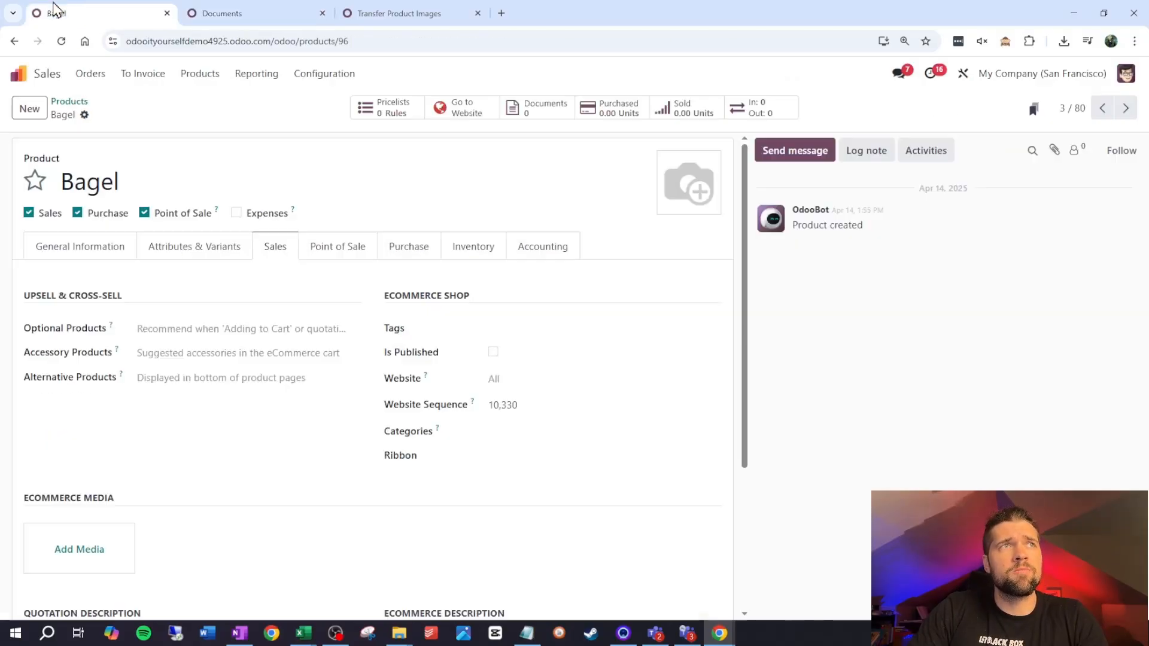
click(61, 41)
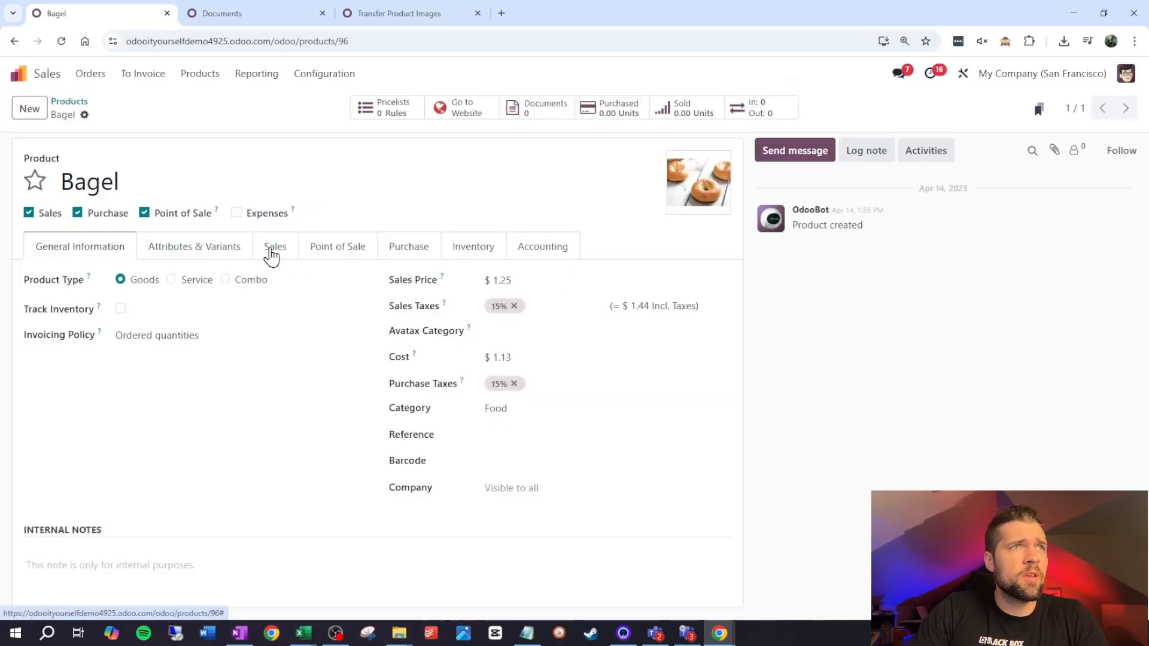
click(275, 246)
scroll(275, 234, down, 3)
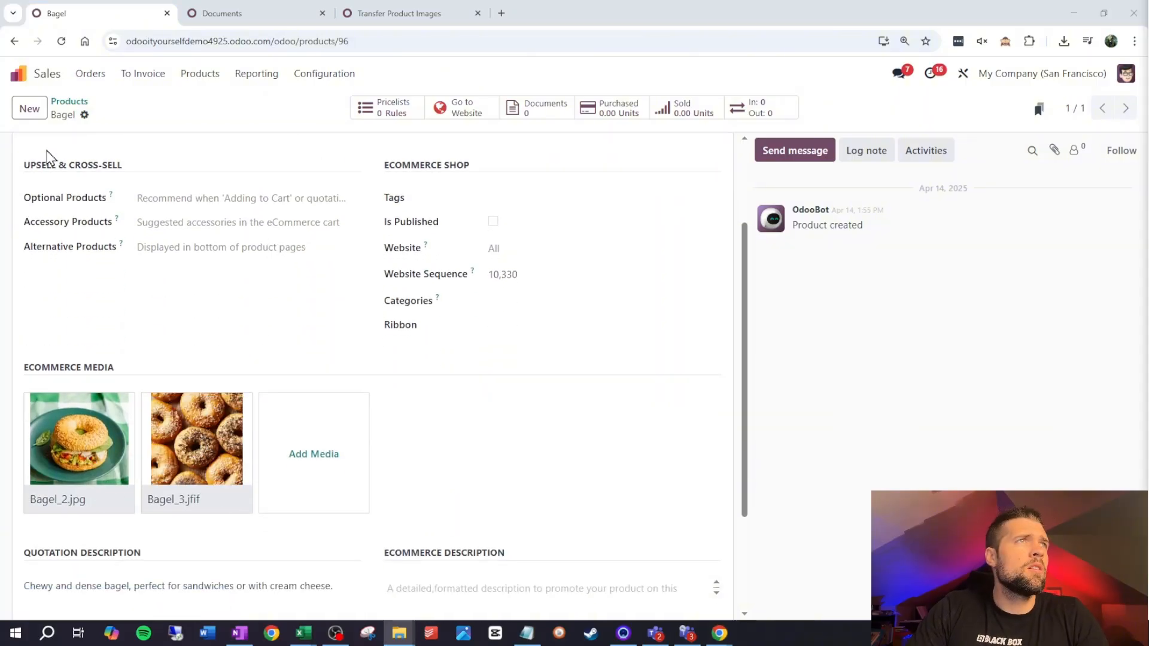
Return to the product list, open the Apple Pie product and check its main image and eCommerce Media
click(78, 102)
click(299, 19)
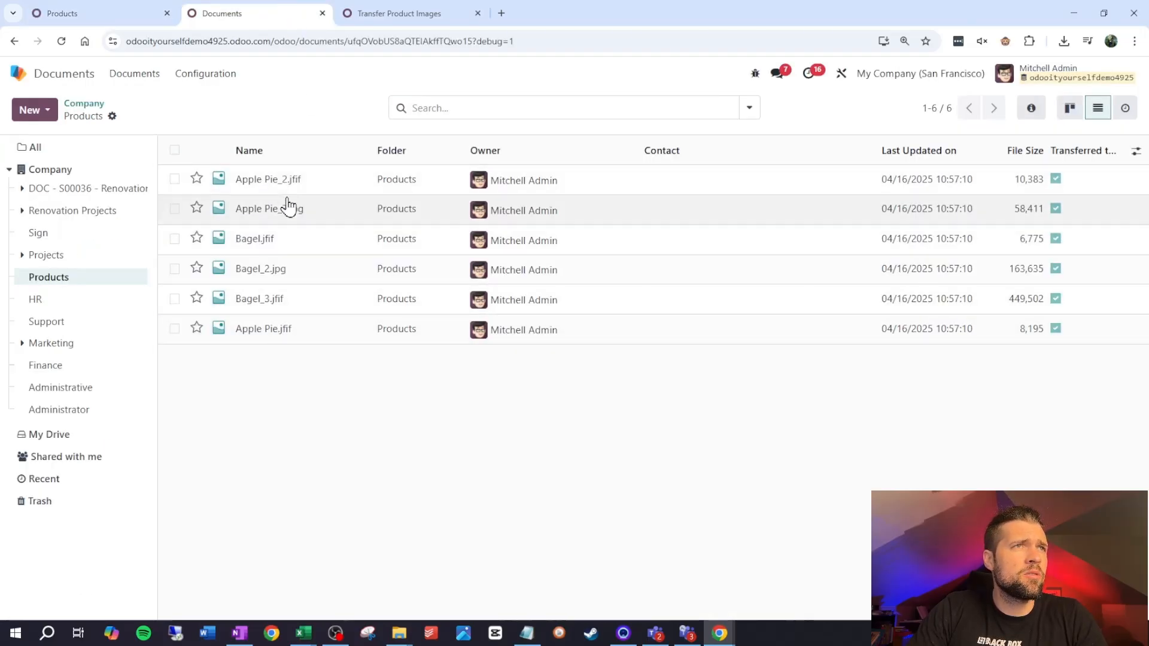
click(125, 15)
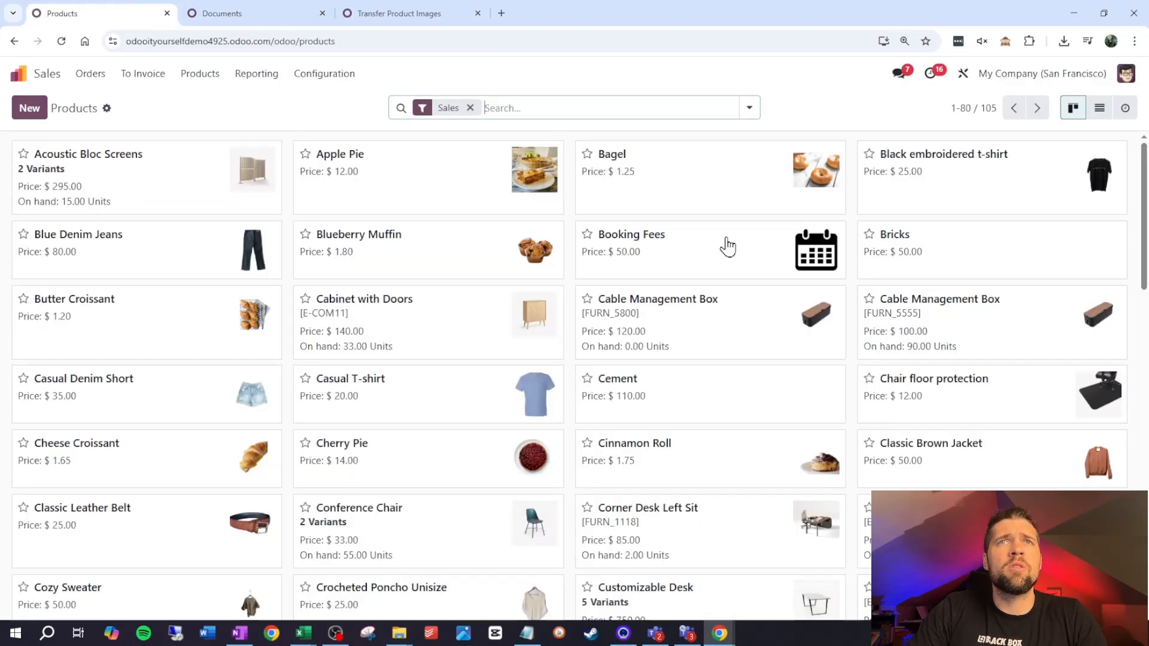
click(441, 177)
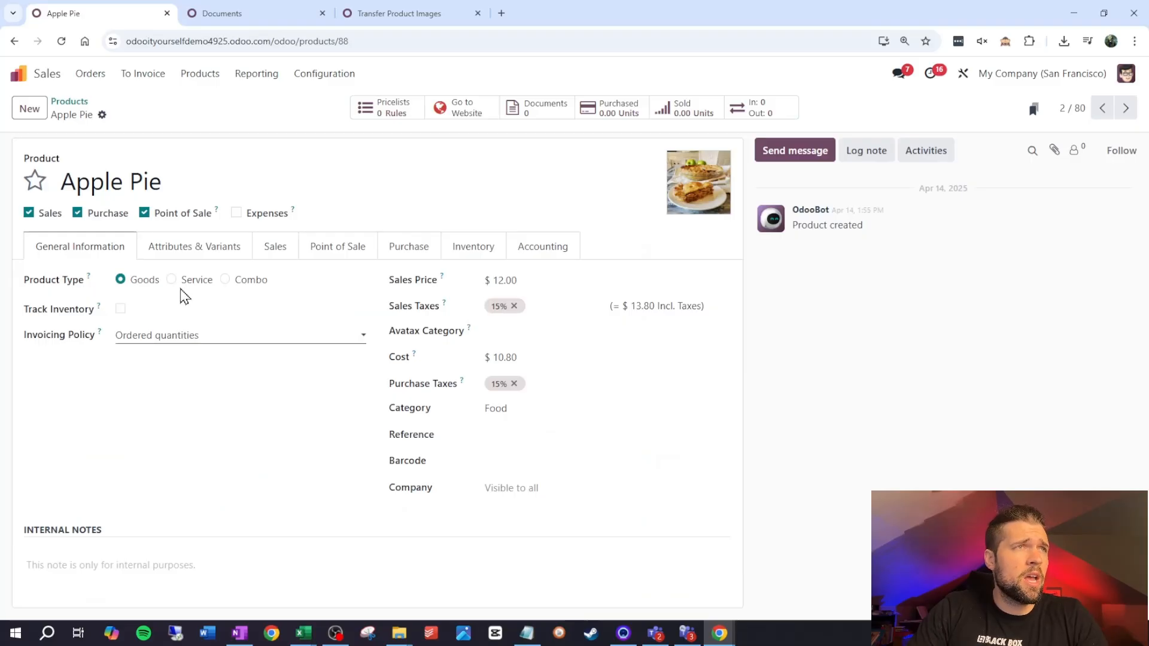
click(272, 260)
scroll(254, 358, down, 2)
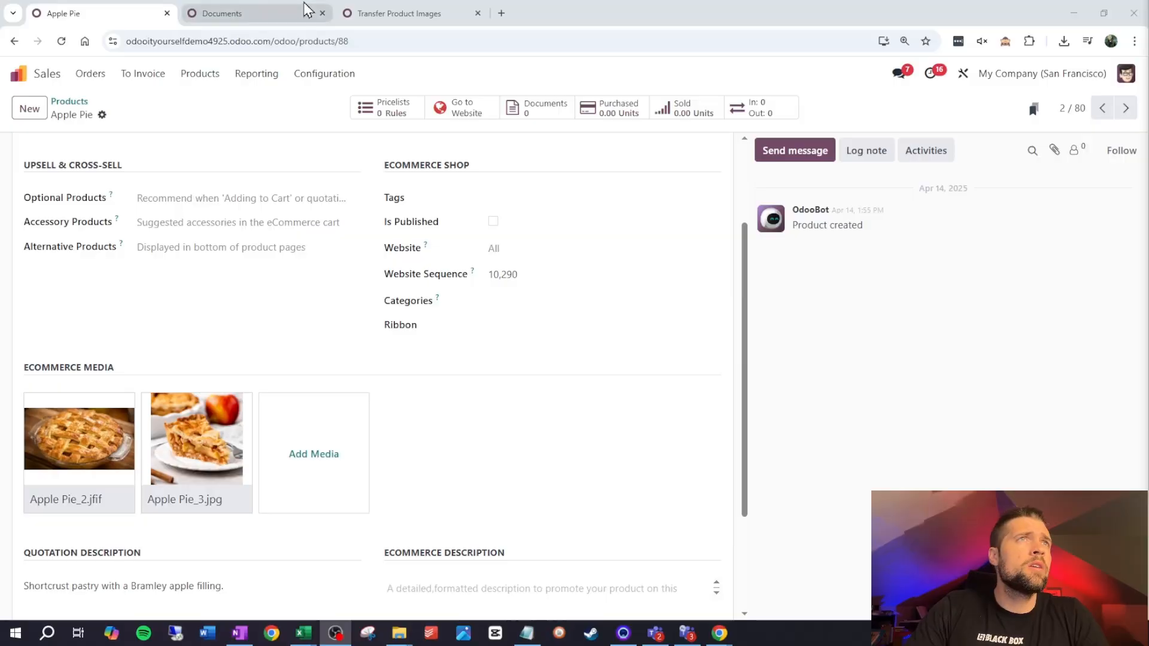
Review the Transfer Product Images script's underscore separator, prodname assignment and the name field used in the first product.template search
click(372, 6)
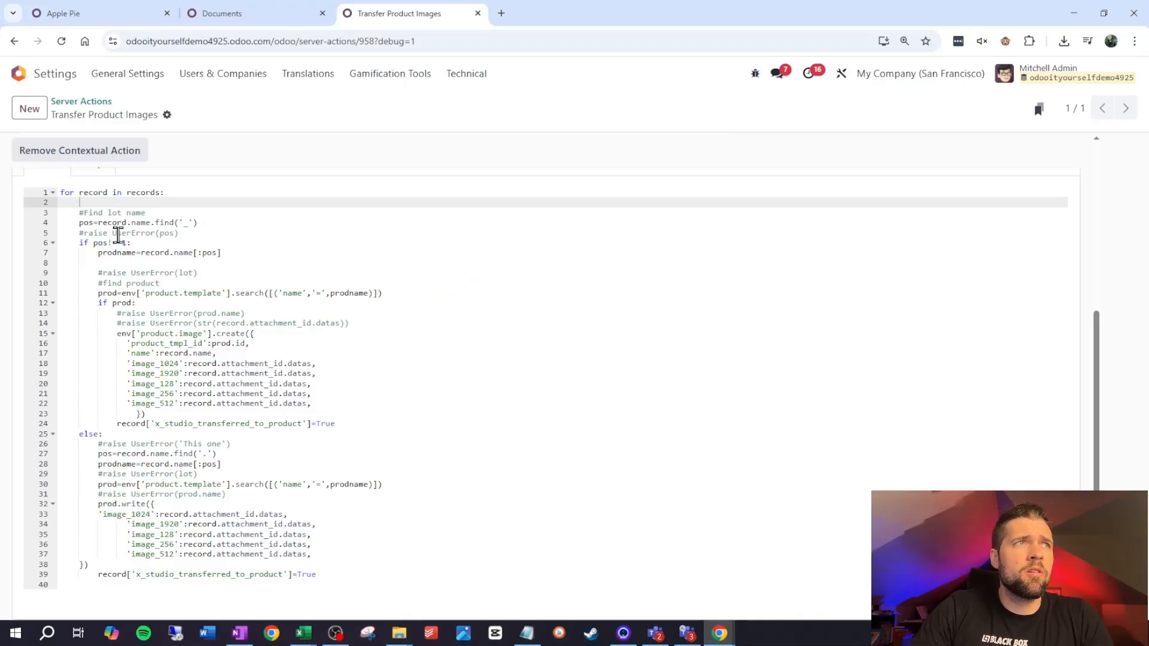
double_click(106, 253)
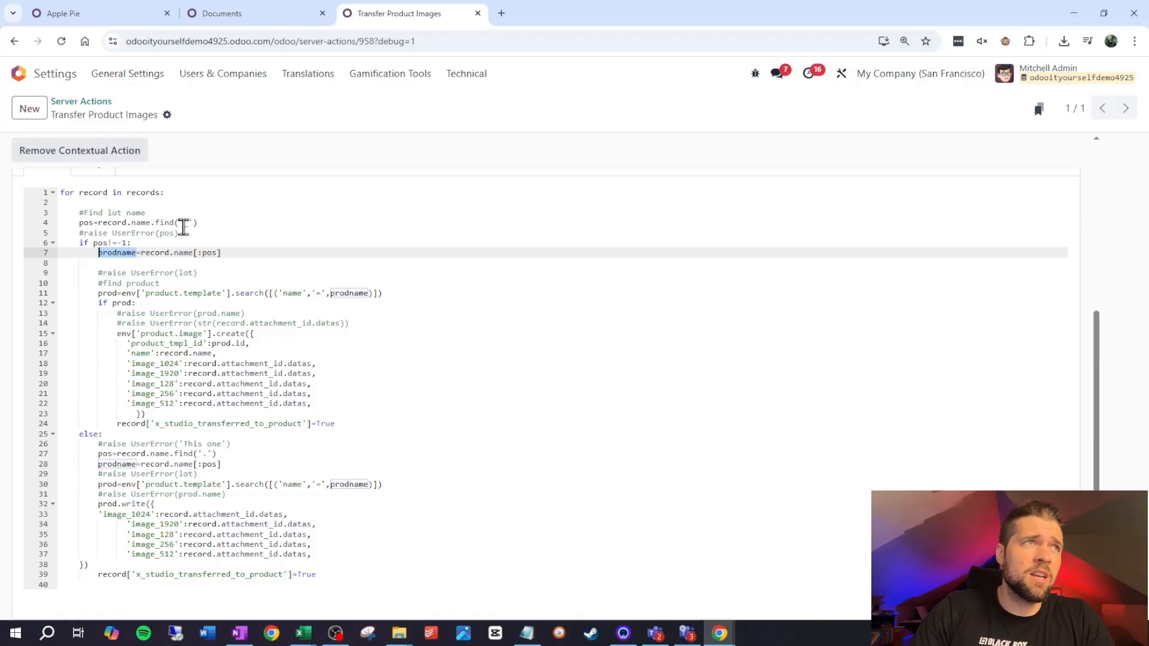
click(183, 224)
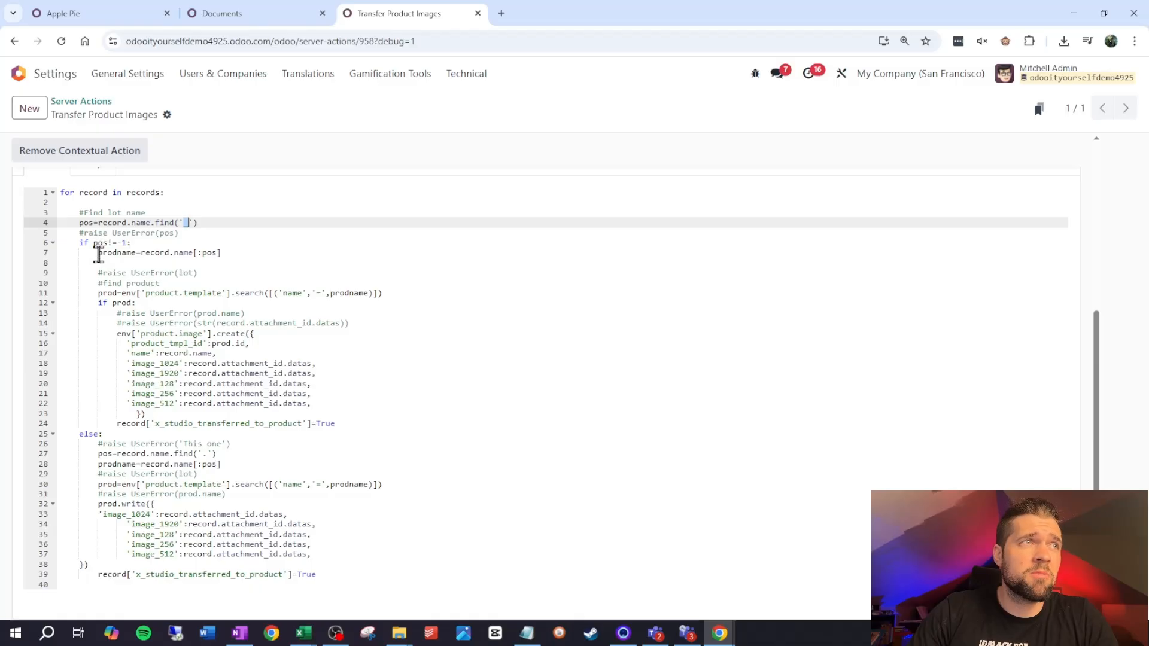
drag(99, 255, 223, 253)
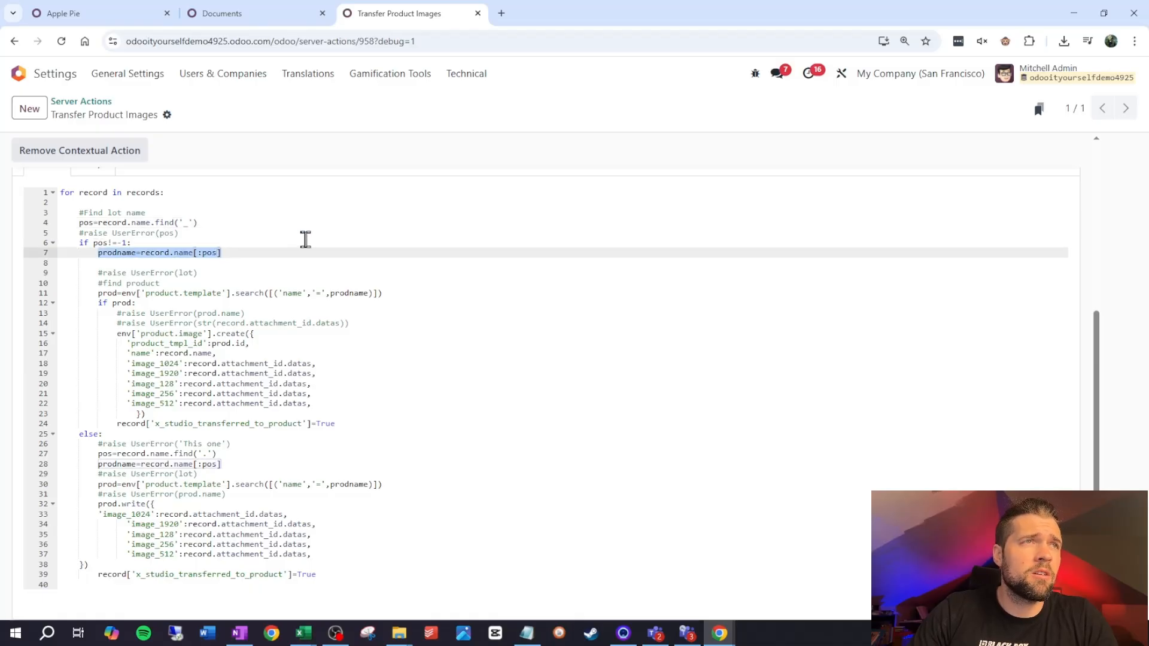
click(305, 240)
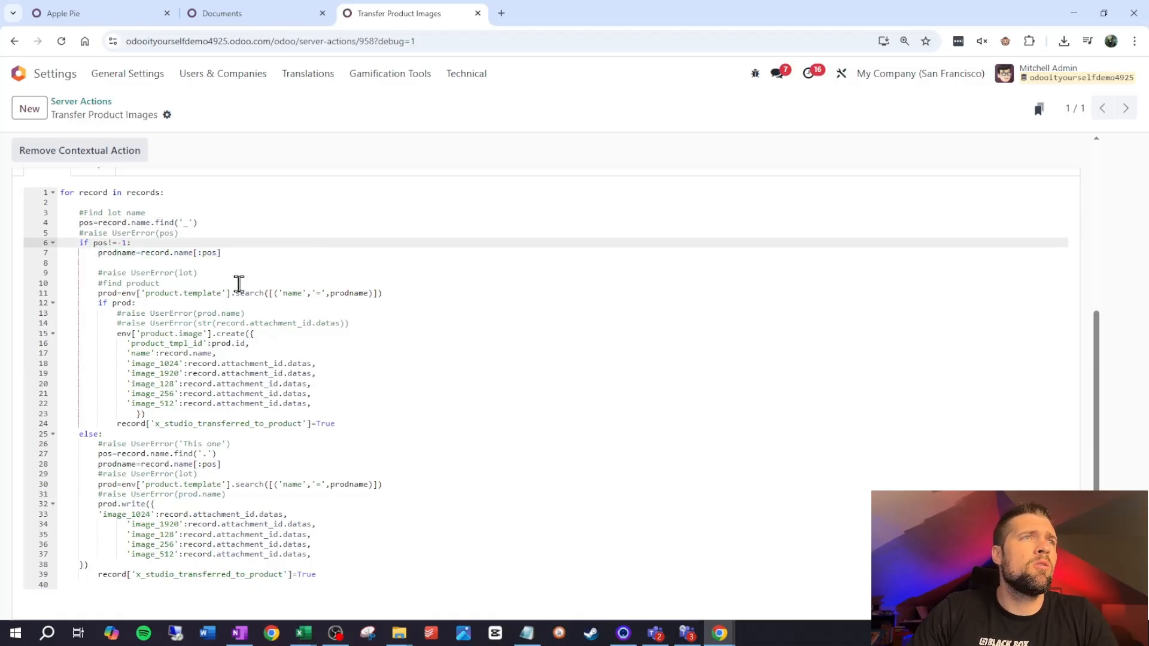
double_click(292, 293)
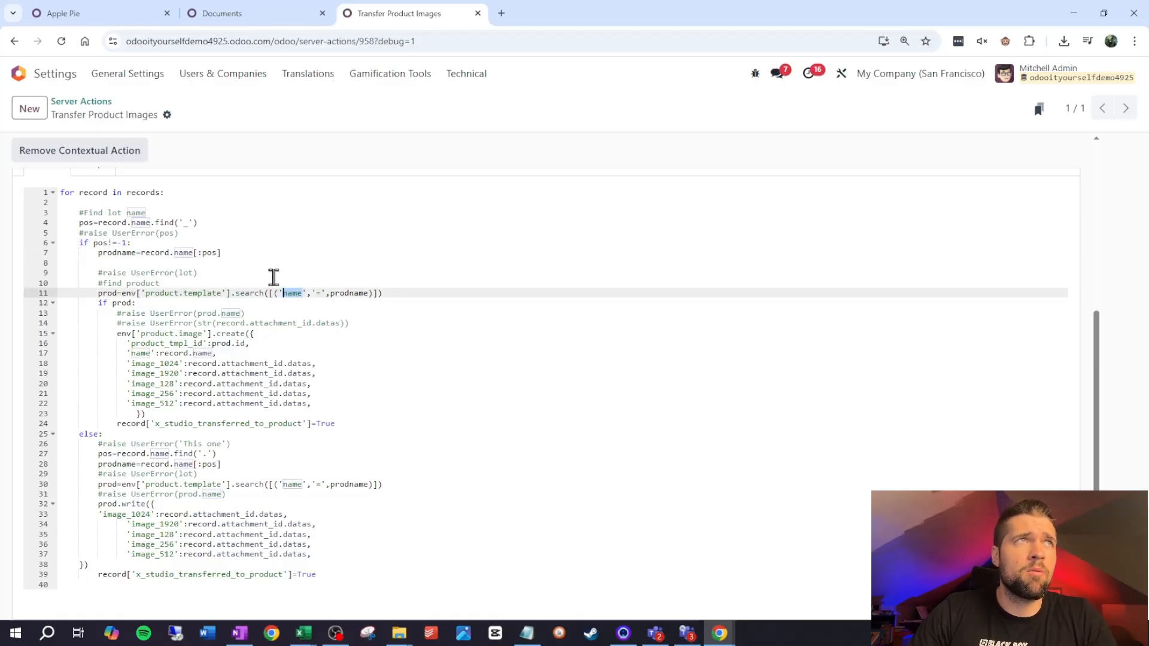
Activate developer mode on the Apple Pie product and look up the technical field name of its Reference field
click(120, 17)
scroll(413, 479, up, 2)
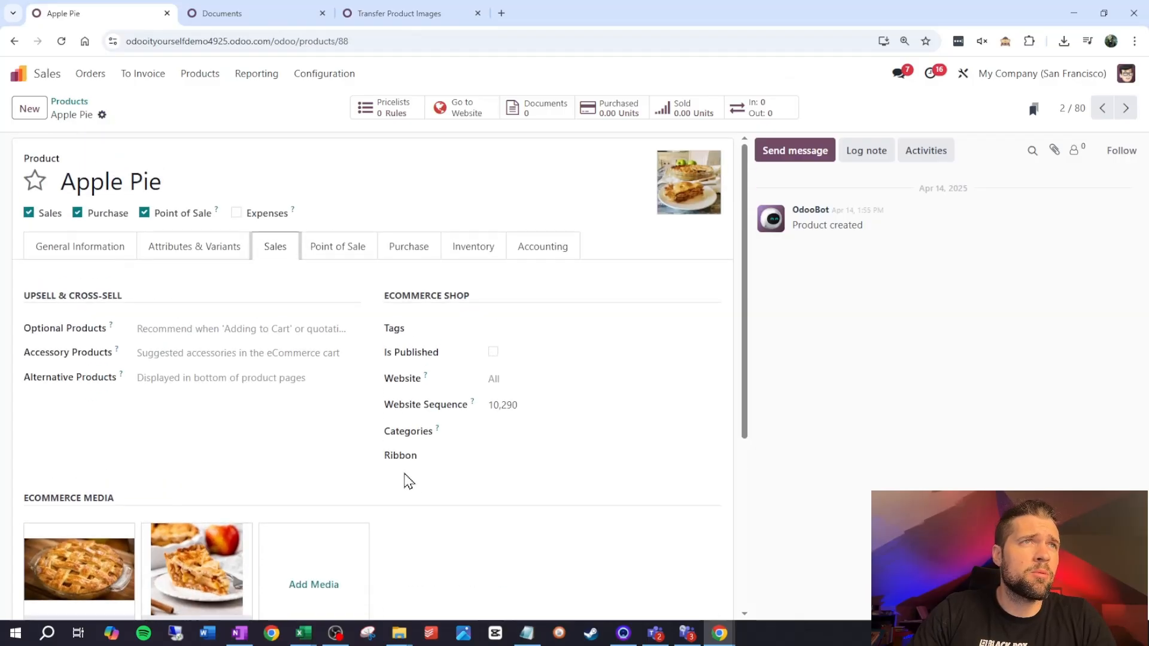
click(88, 257)
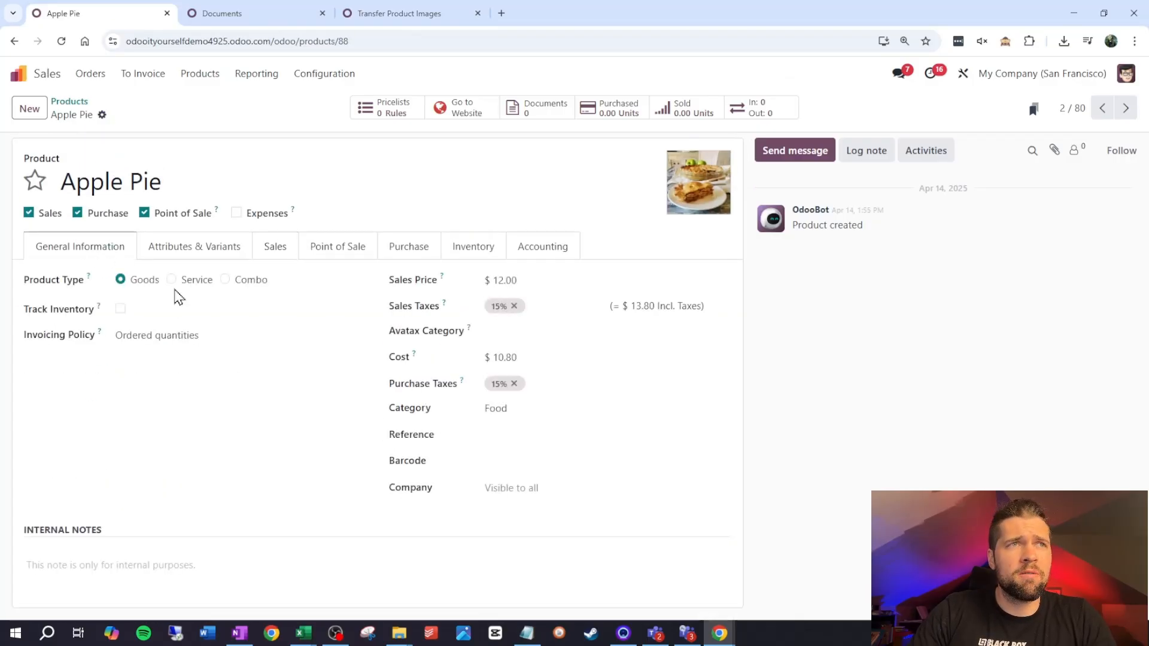
click(1009, 43)
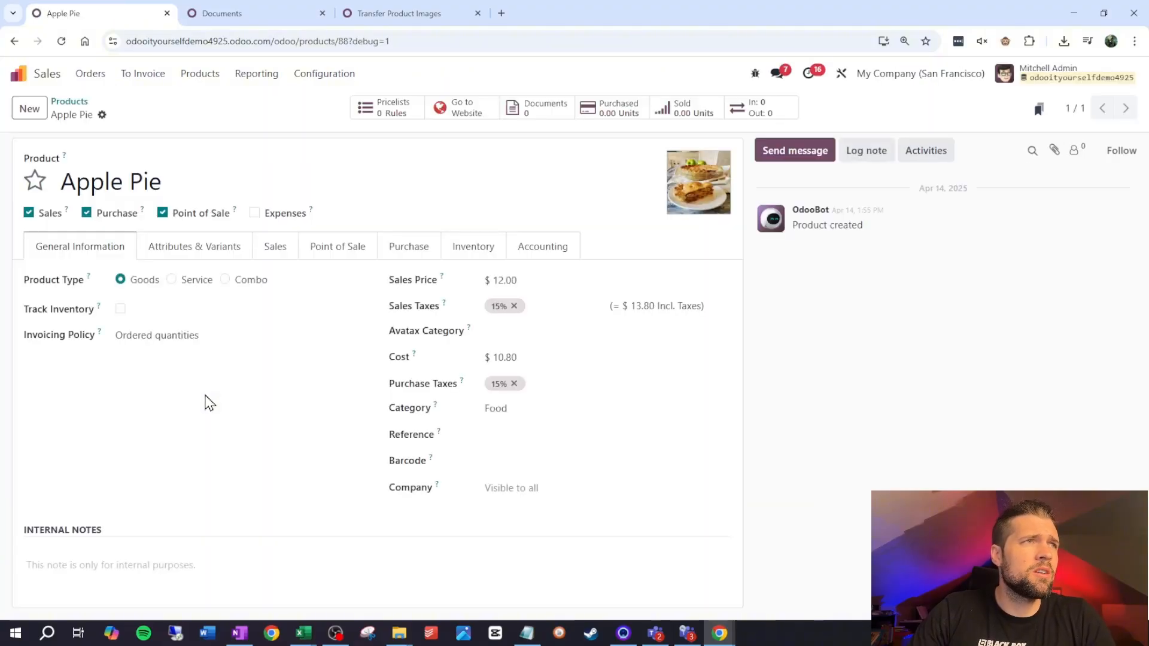
mouse_move(441, 441)
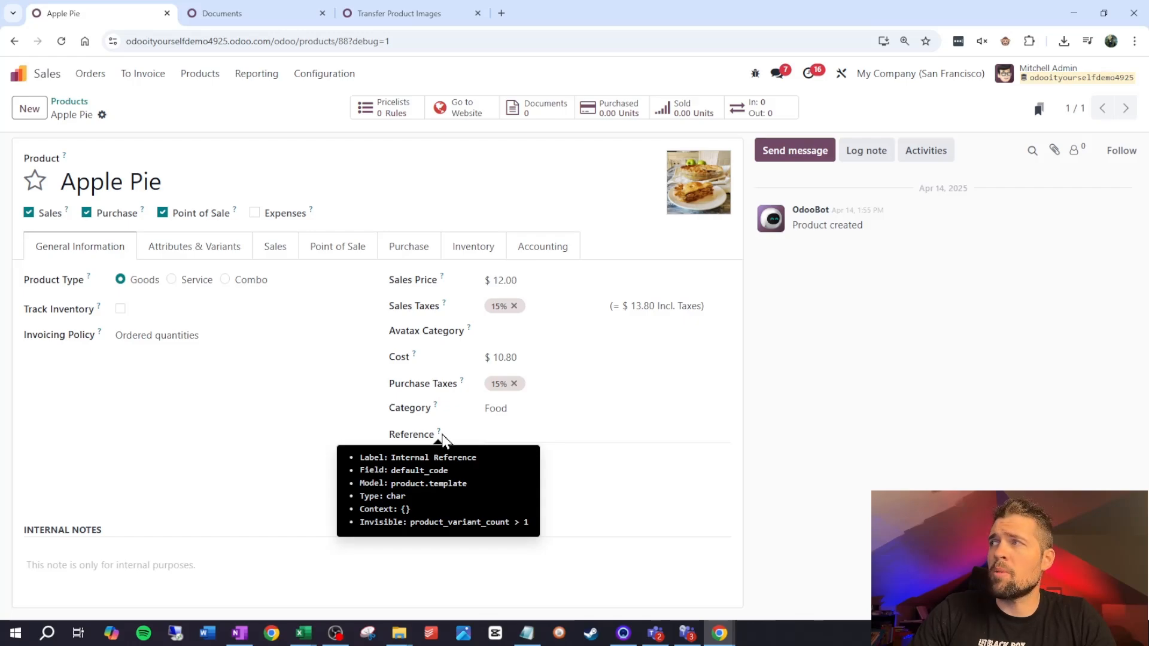
Try default_code as the field in the script's first product.template search and locate the matching name field in the else branch
click(417, 15)
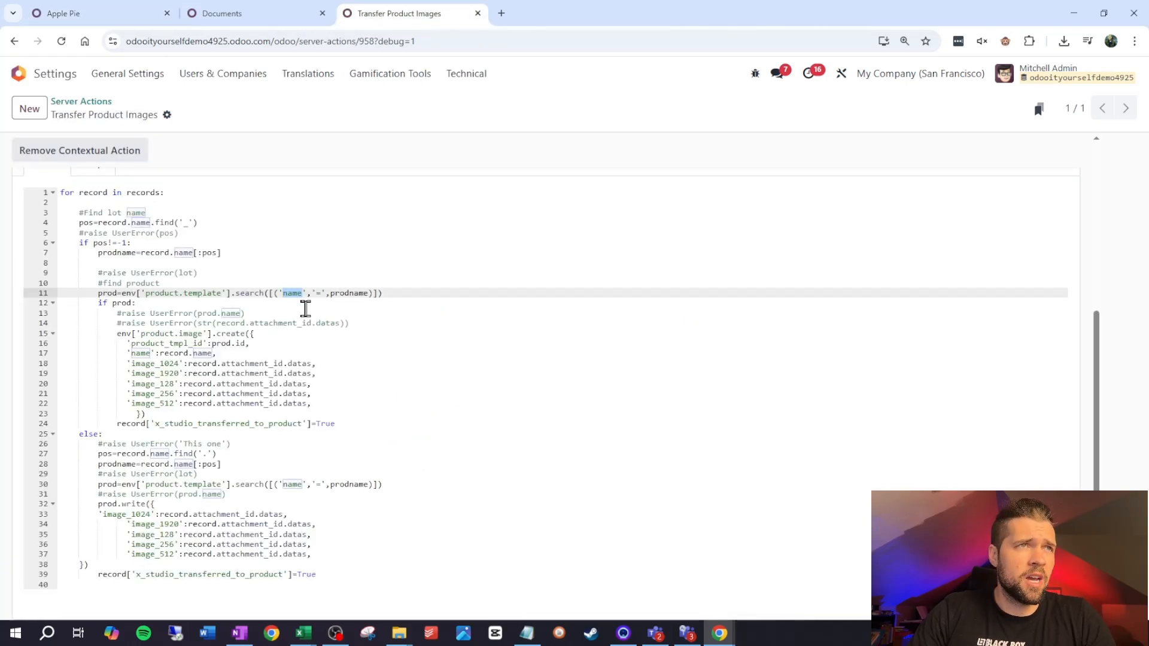
text(default_c)
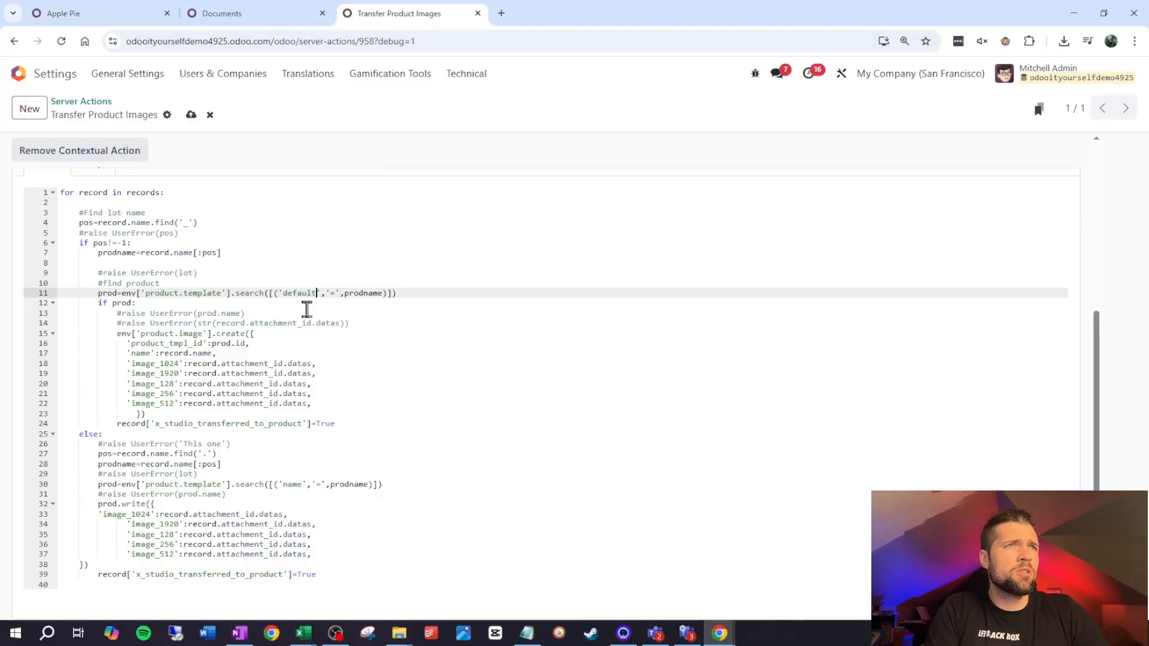
text(ode)
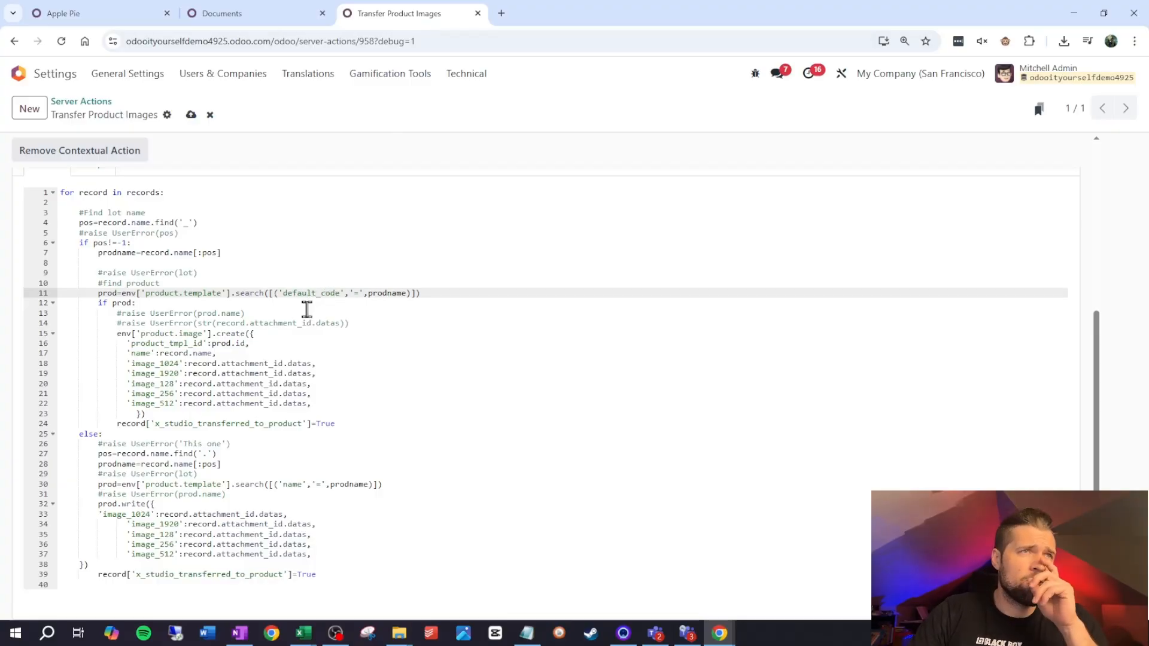
double_click(310, 293)
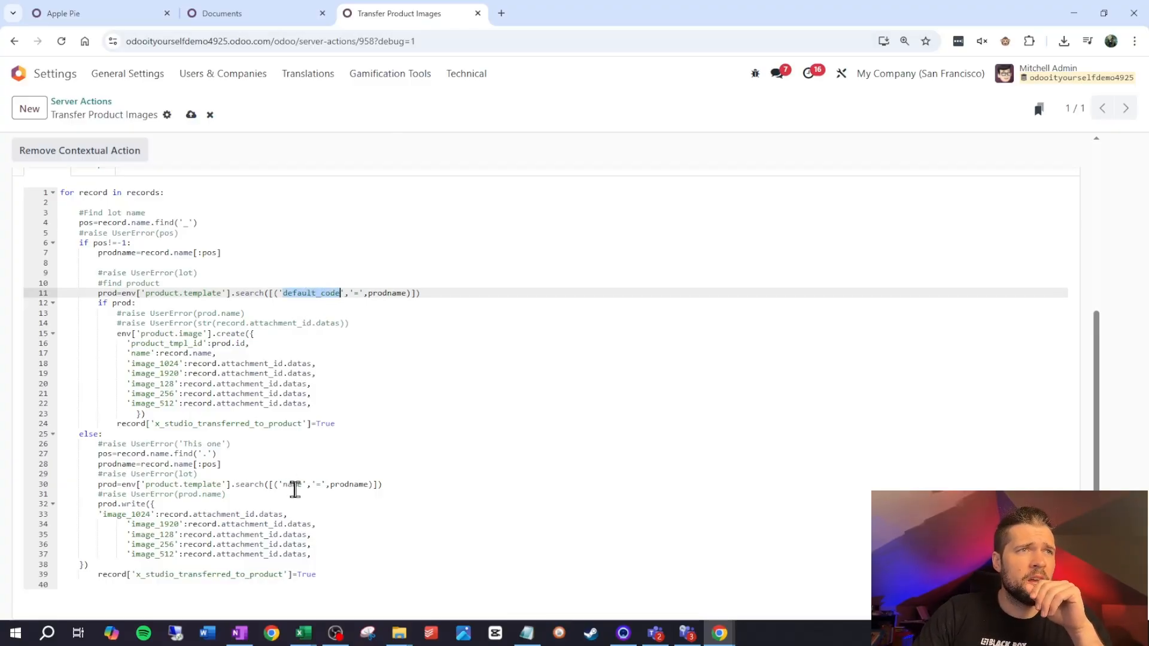
double_click(295, 487)
key(ctrl+c)
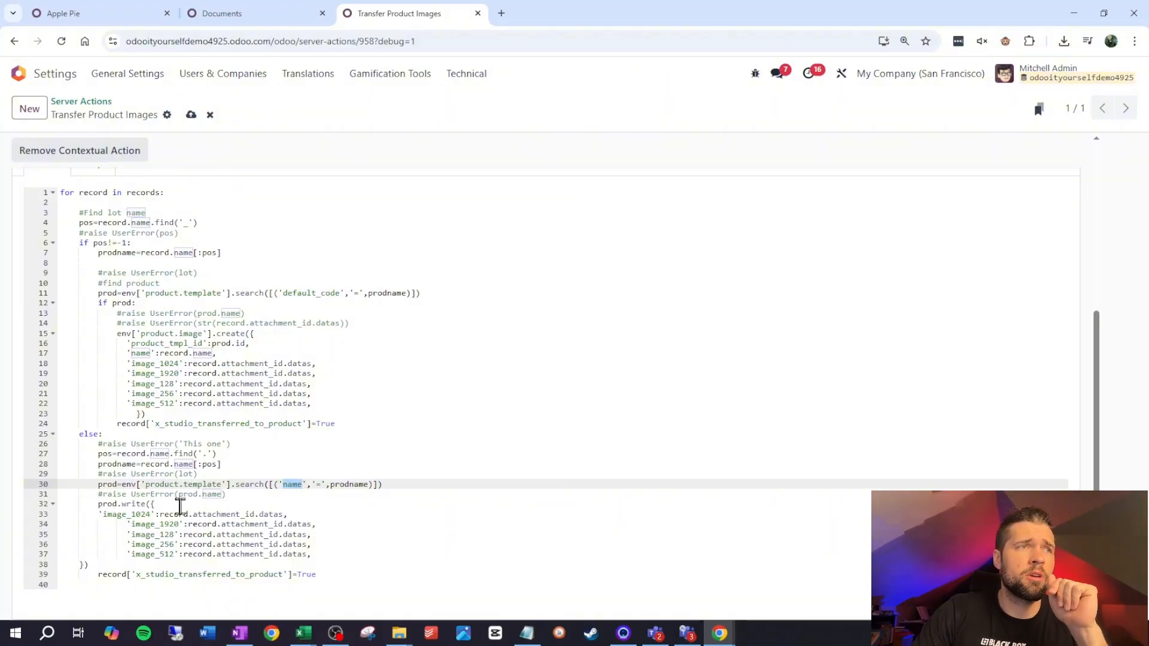
click(399, 435)
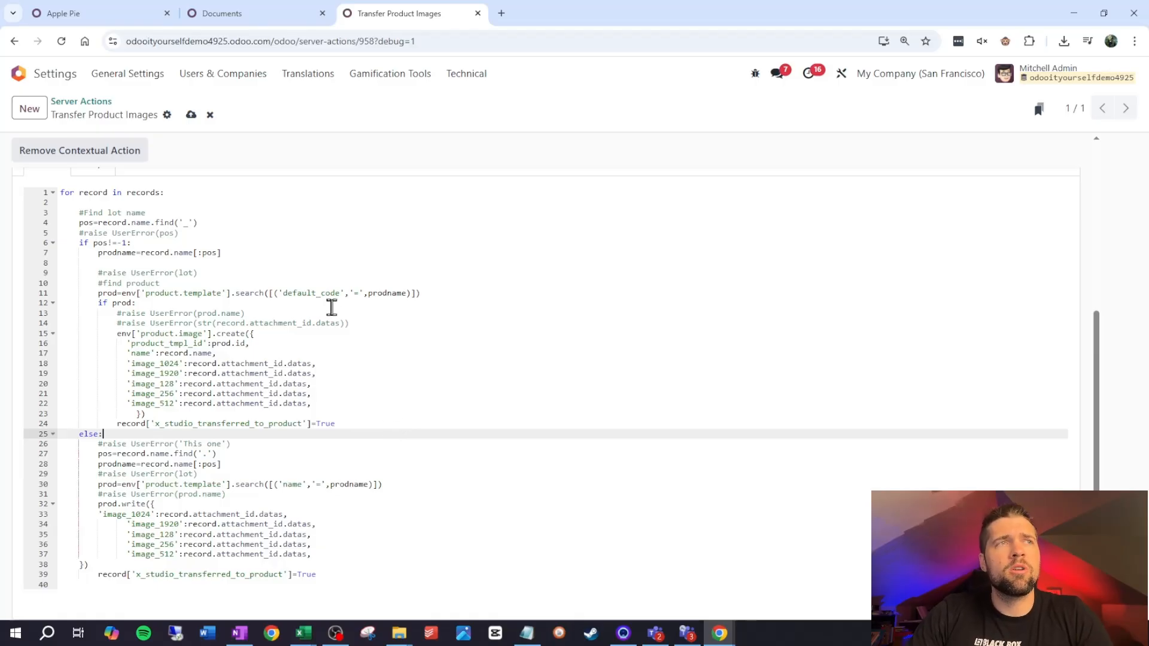
Restore name as the search field in the script's first product.template search on line 11
click(323, 292)
double_click(323, 292)
key(ctrl+v)
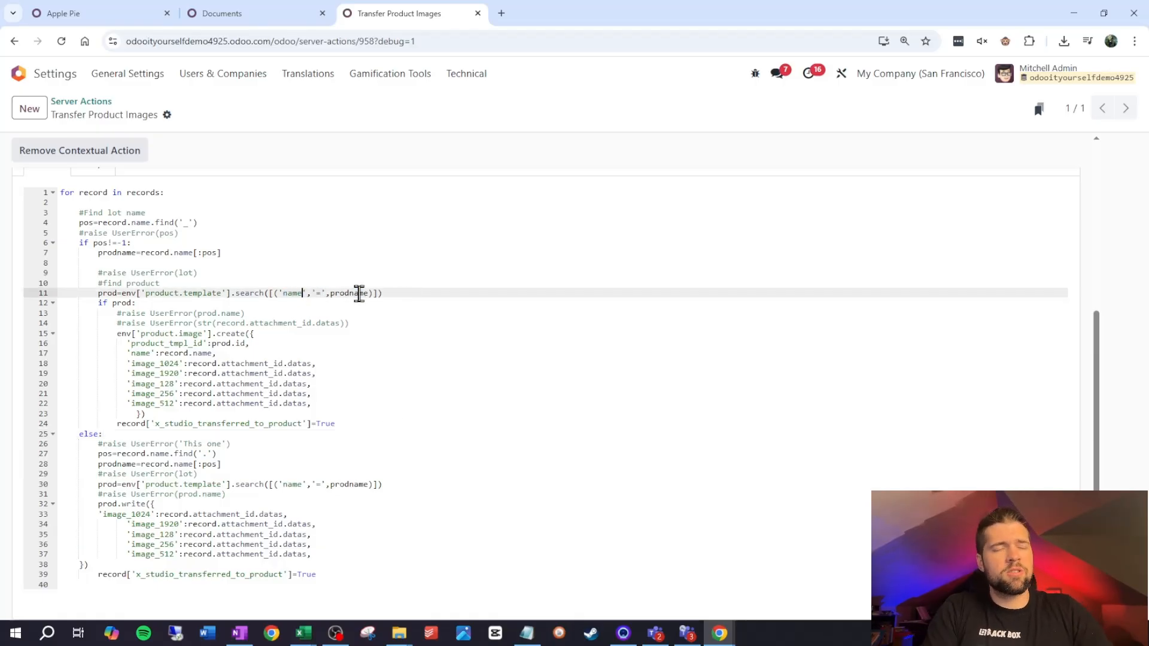
click(480, 353)
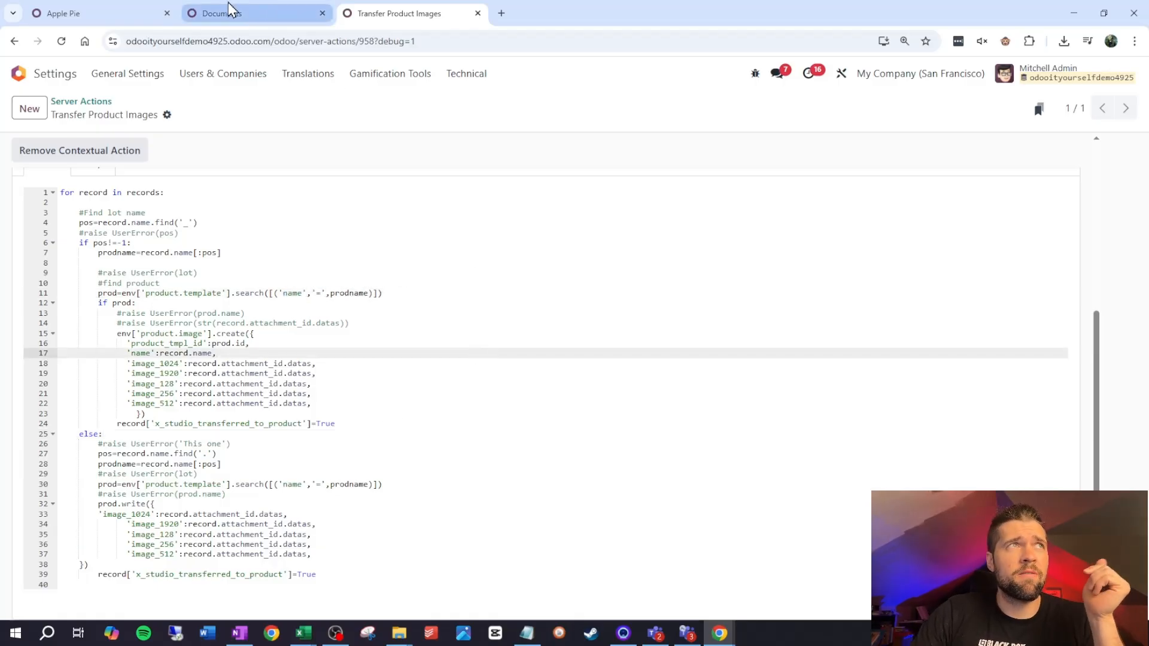
Compare the Apple Pie product's name with the image file names in the Documents Products folder
click(192, 10)
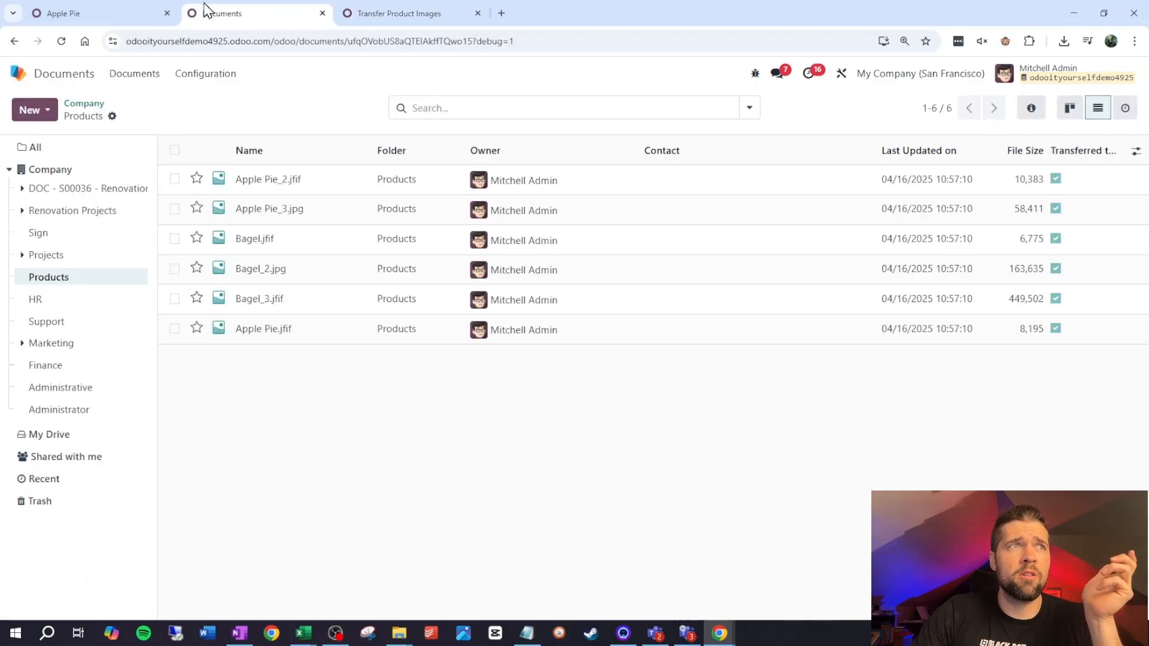
click(143, 9)
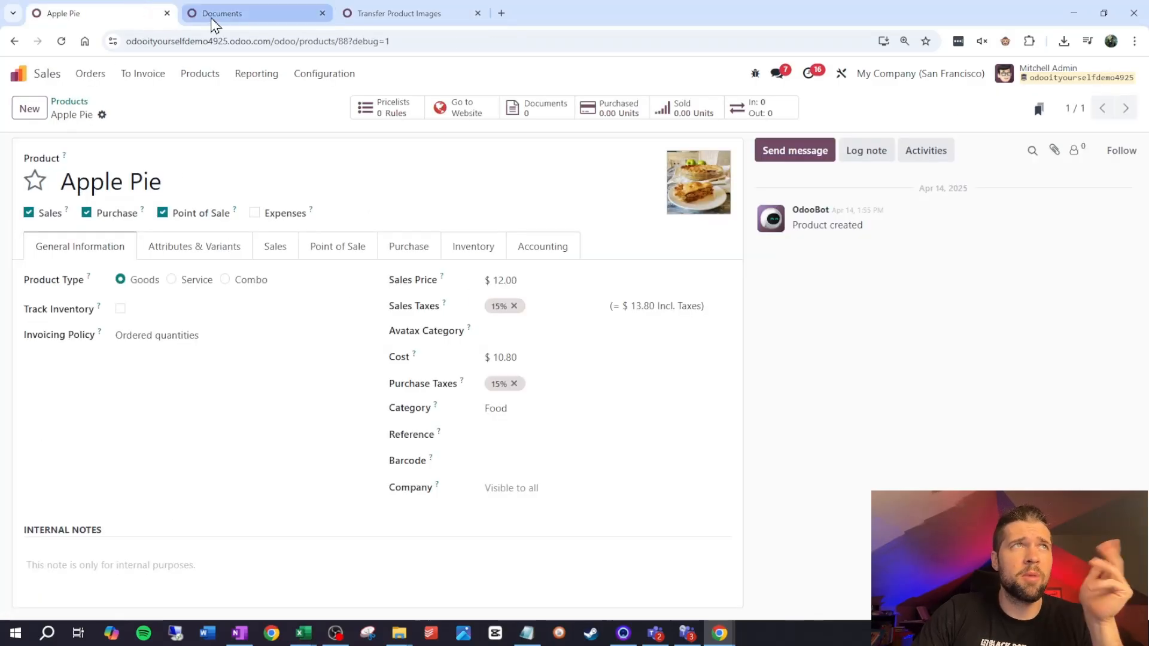
click(213, 17)
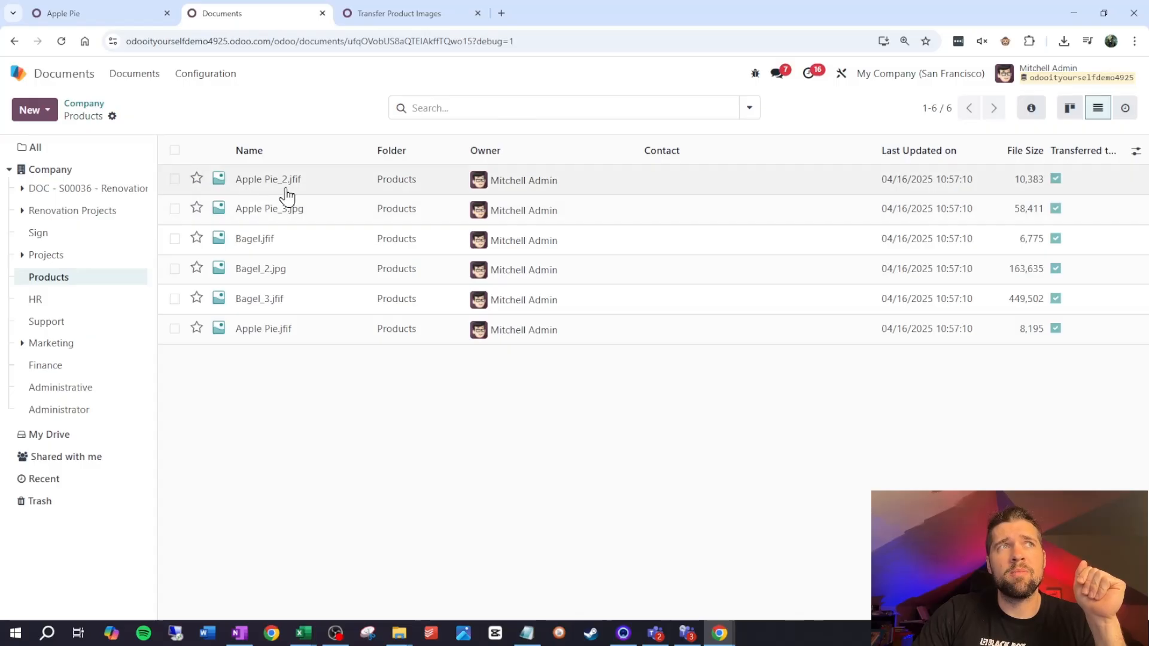